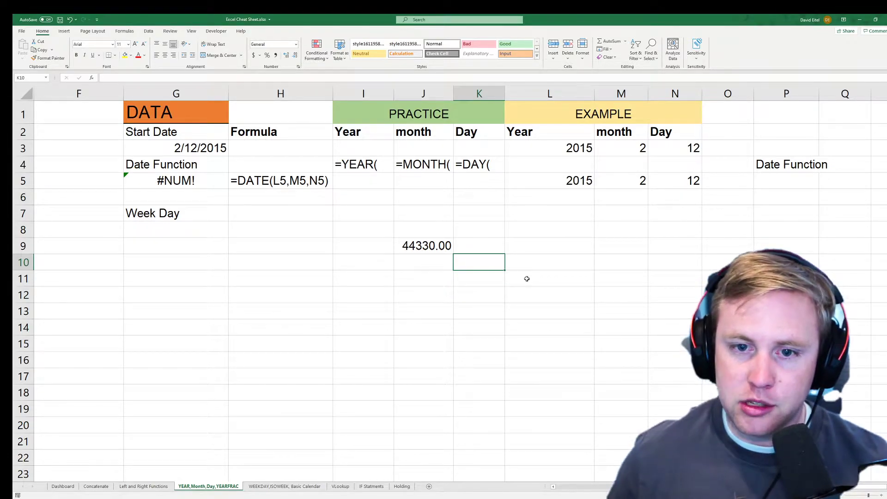
Check J9's TODAY() formula, paste its value into J10, and change it to 44330.5.
click(443, 248)
double_click(443, 249)
key(Escape)
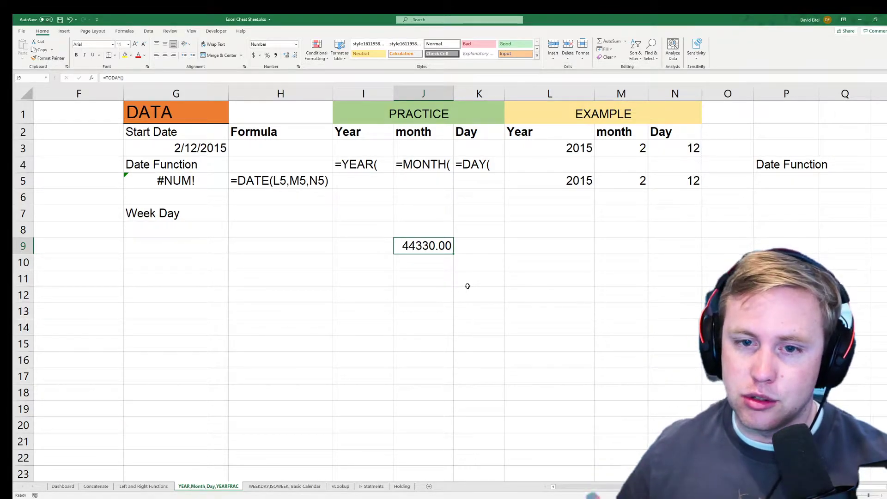
click(450, 263)
click(423, 252)
key(ctrl+c)
click(421, 261)
right_click(420, 263)
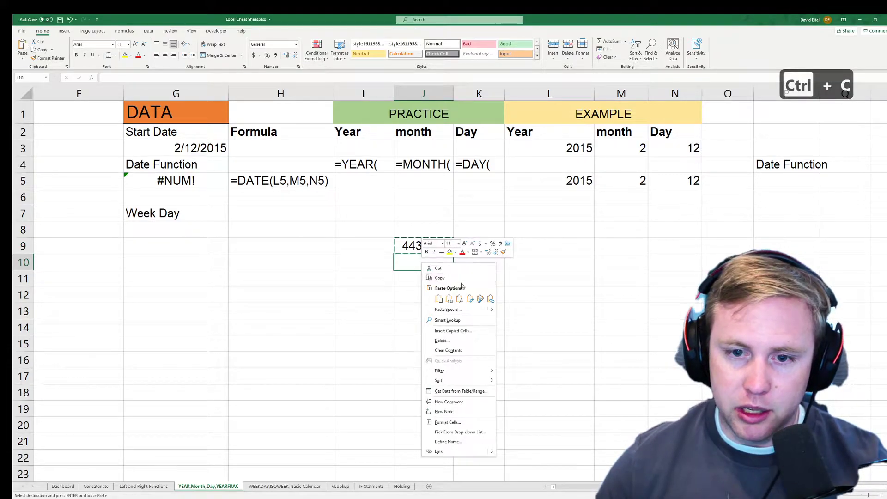
click(449, 298)
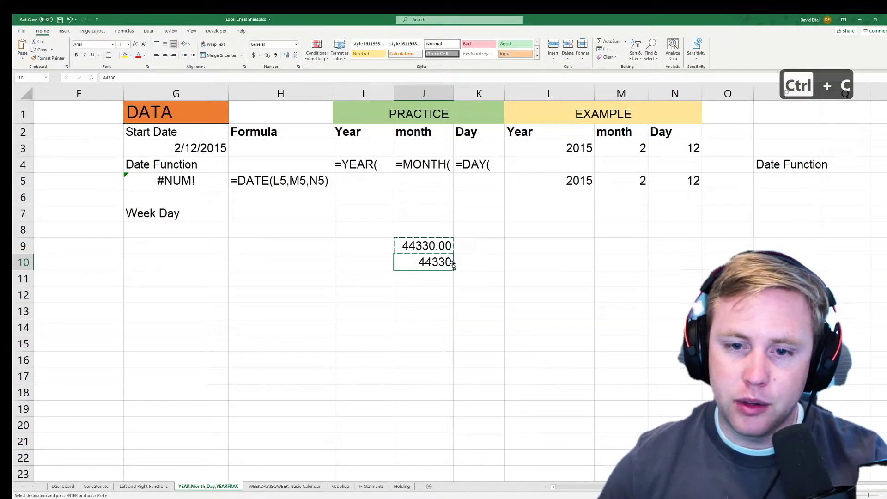
double_click(450, 264)
text(.5)
key(Return)
Format J10 with the 3/14/12 13:30 date-time type so it shows 5/14/21 12:00.
click(433, 252)
click(450, 264)
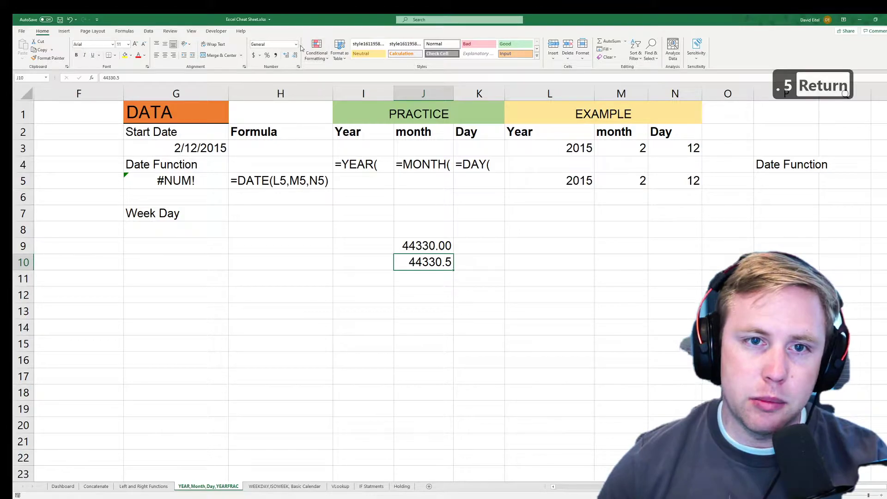
click(298, 67)
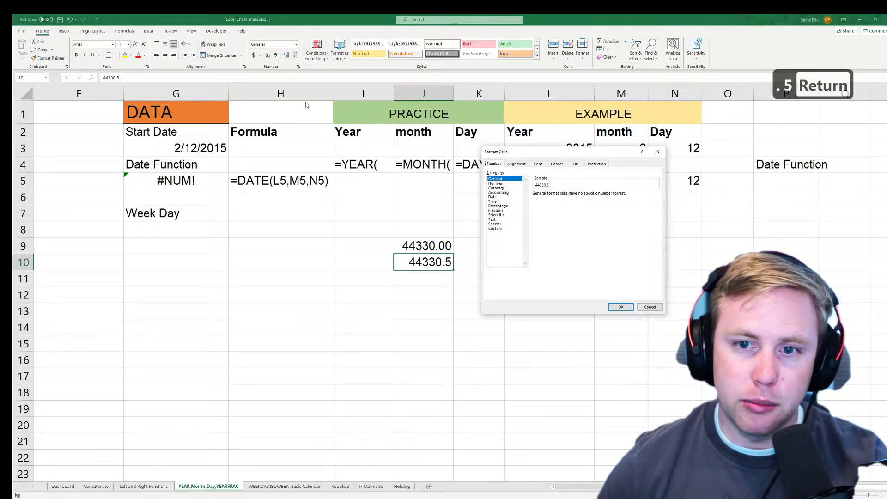
click(493, 197)
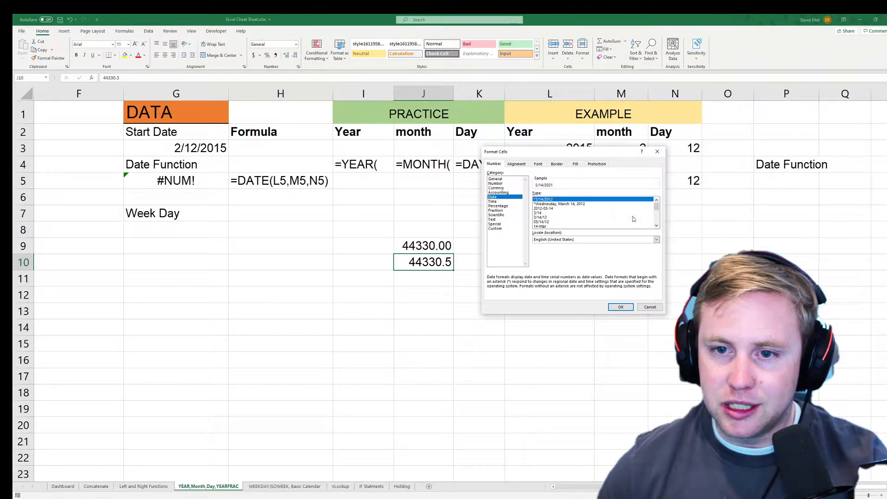
scroll(655, 210, down, 3)
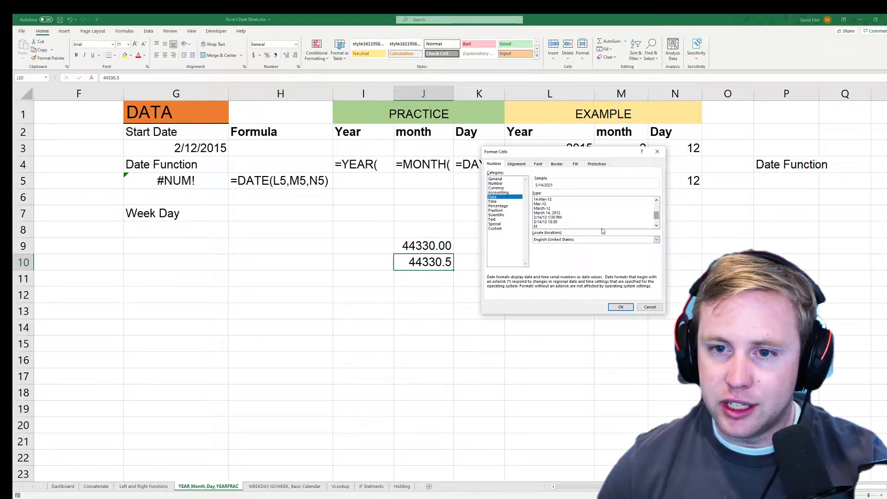
click(550, 222)
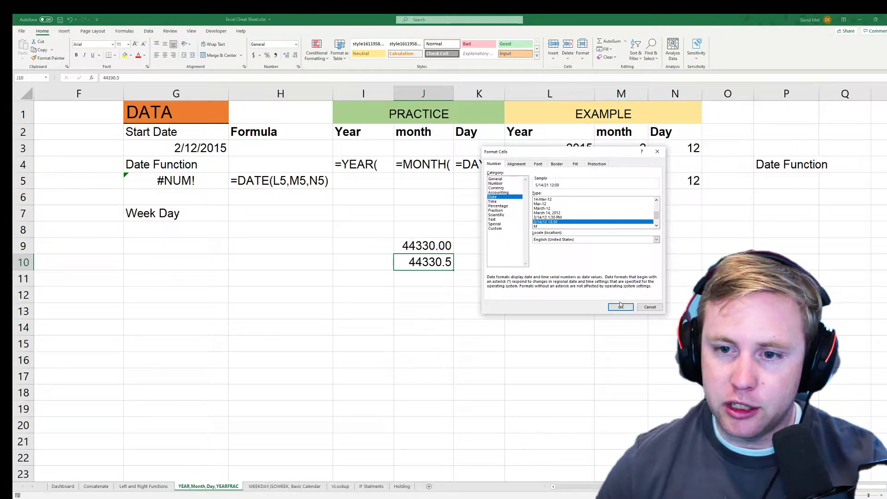
click(621, 307)
click(431, 284)
drag(449, 247, 454, 259)
click(459, 264)
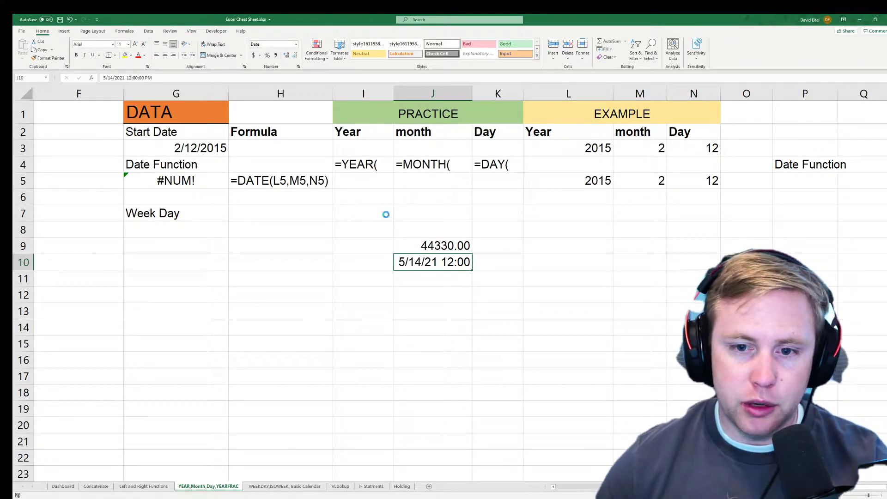
Undo J10's date format and change its value to 44330.68.
key(ctrl+z)
key(ctrl+z)
double_click(447, 263)
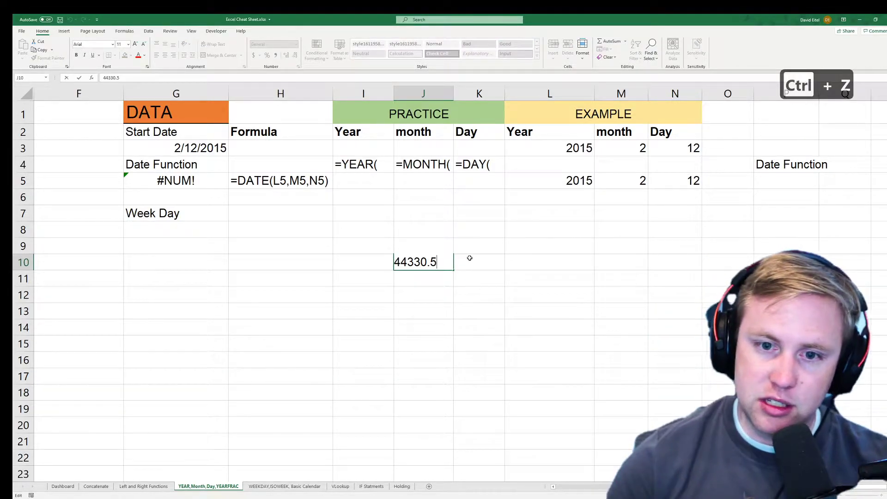
text(5)
key(BackSpace)
key(BackSpace)
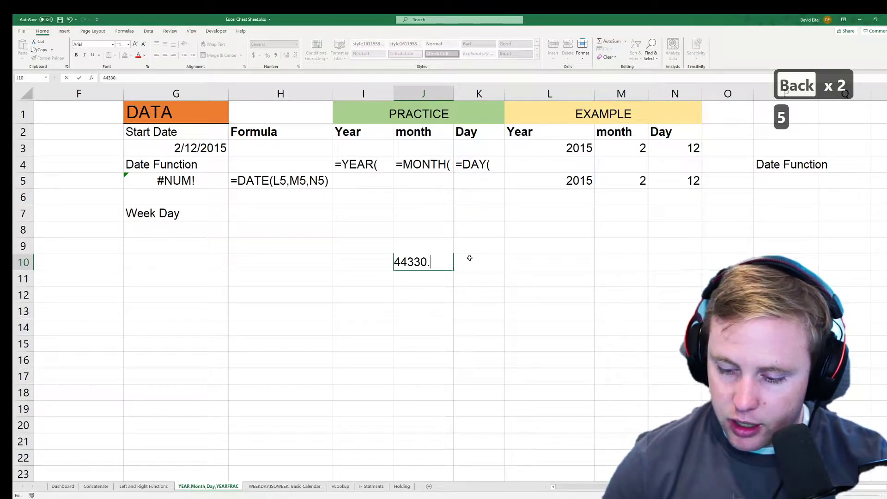
text(68.)
key(Return)
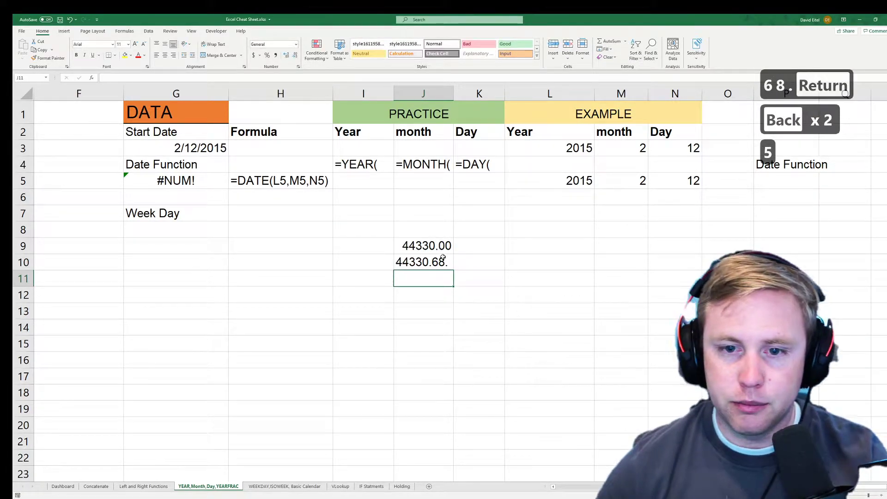
double_click(448, 264)
key(BackSpace)
key(Return)
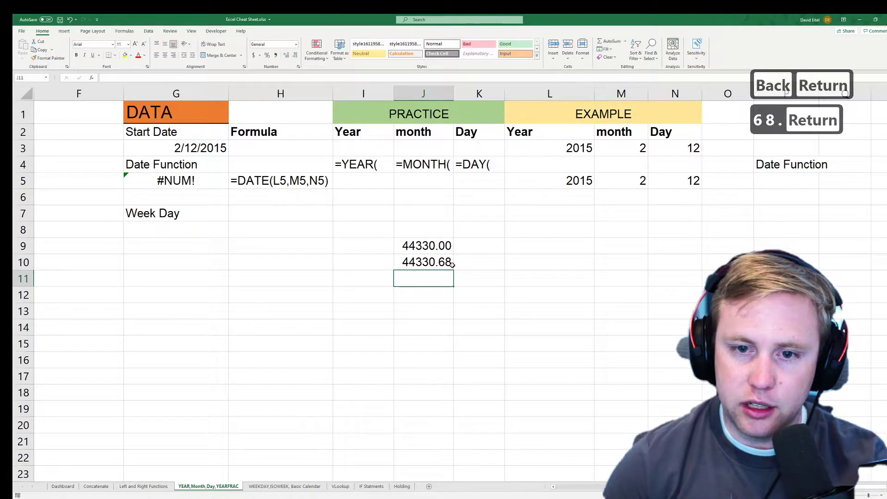
Try the Time format, then give J10 the 3/14/12 1:30 PM date type, showing 5/14/21 4:19 PM.
click(434, 262)
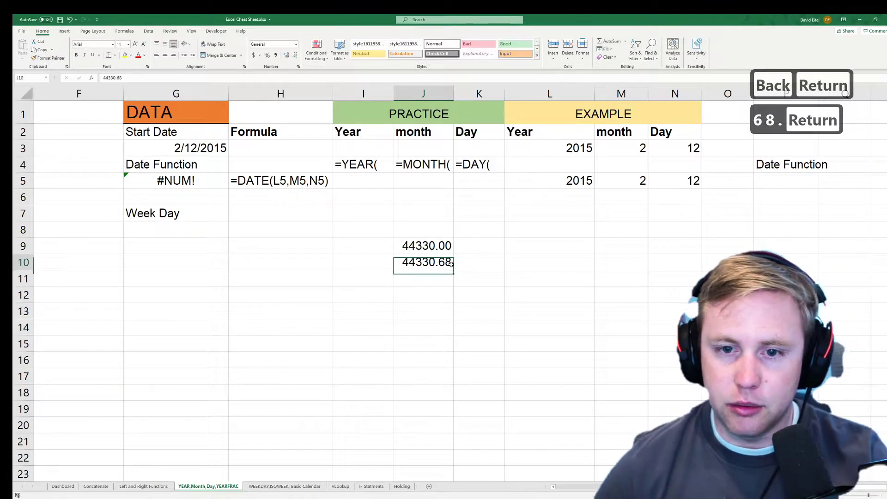
click(296, 44)
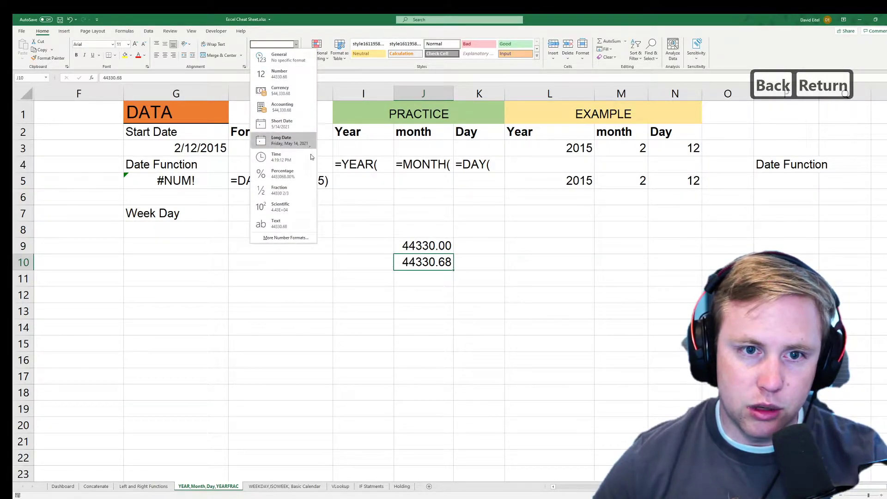
click(284, 157)
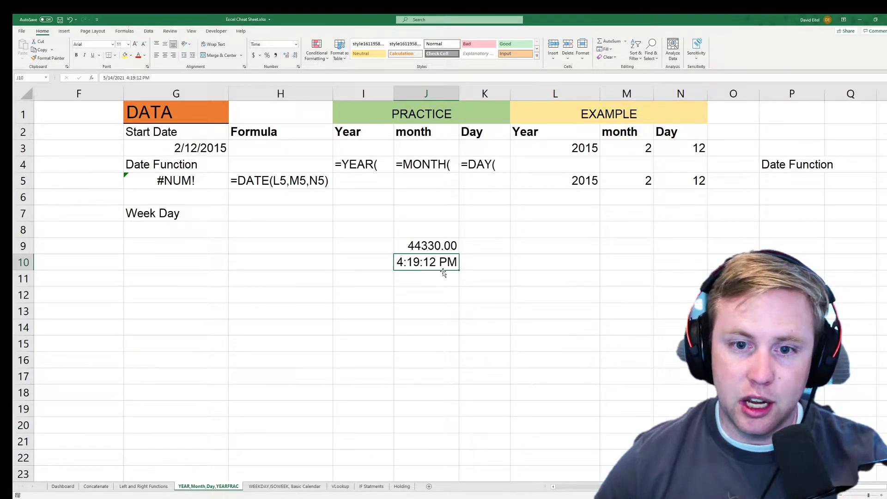
click(298, 67)
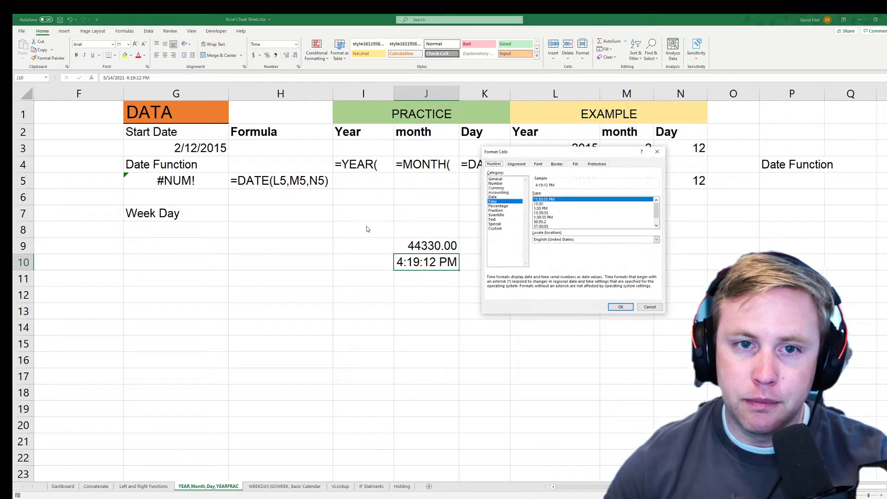
click(513, 197)
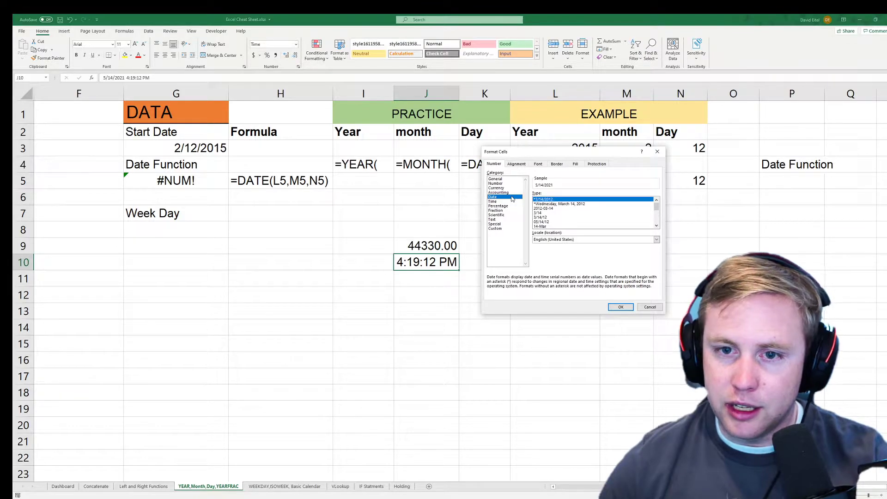
scroll(661, 208, down, 4)
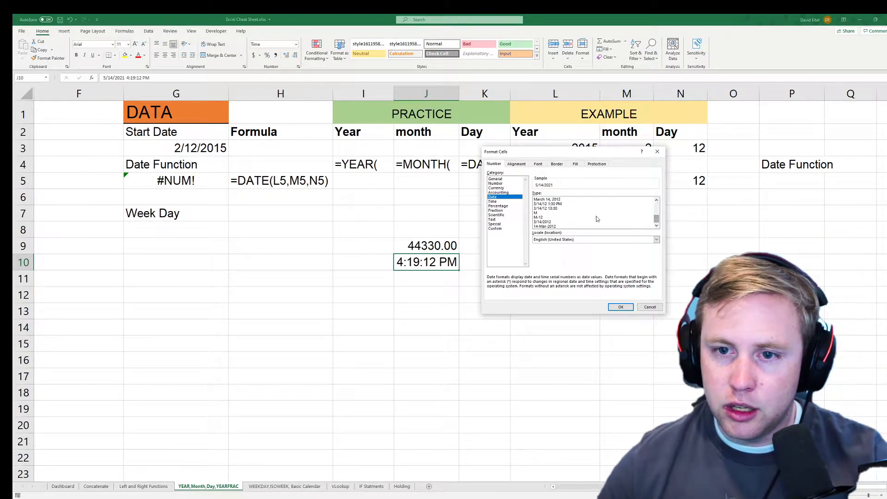
click(560, 204)
click(621, 308)
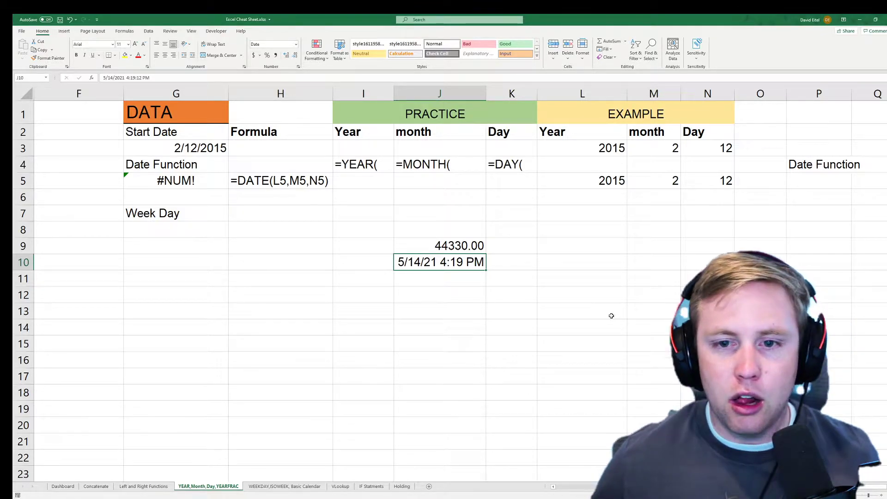
Clear the test values from J9 and J10.
key(Up)
key(Up)
key(Down)
key(shift+Down)
key(Delete)
key(Up)
key(Up)
key(Up)
key(Up)
key(Up)
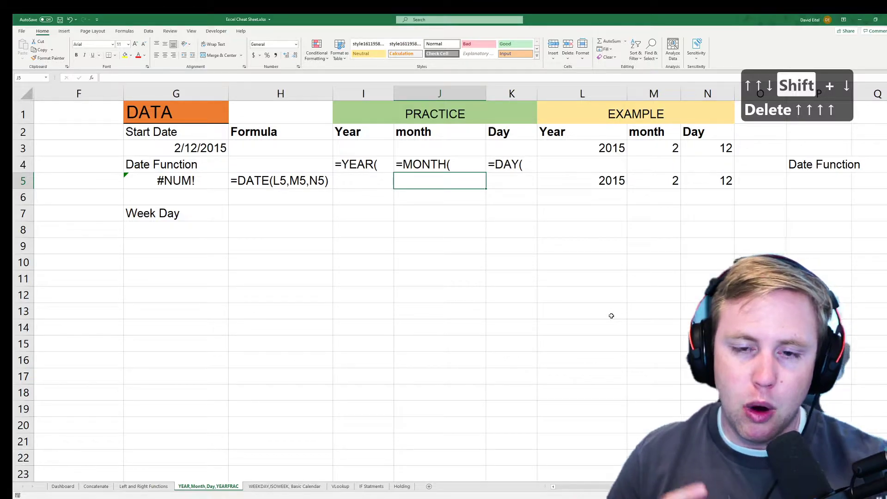
Enter =YEAR(G3) in I3 to get 2015.
key(Up)
key(Left)
key(Left)
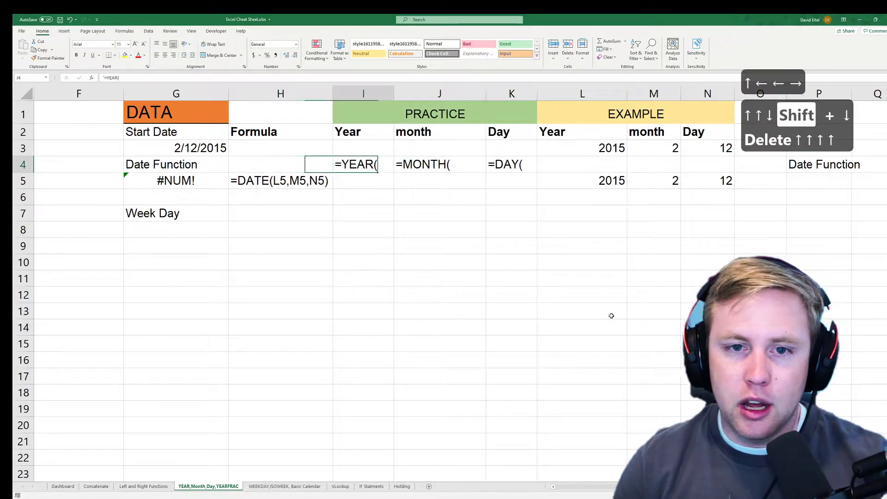
key(Right)
key(Up)
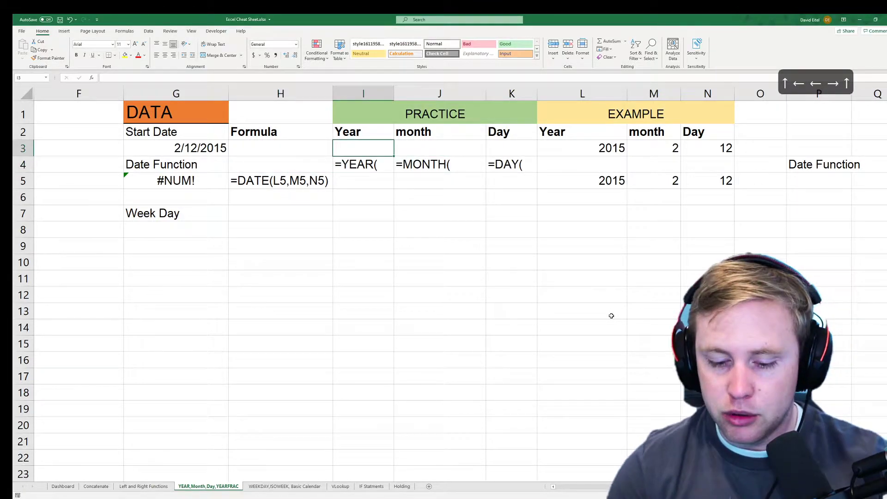
text(=)
key(Left)
key(Left)
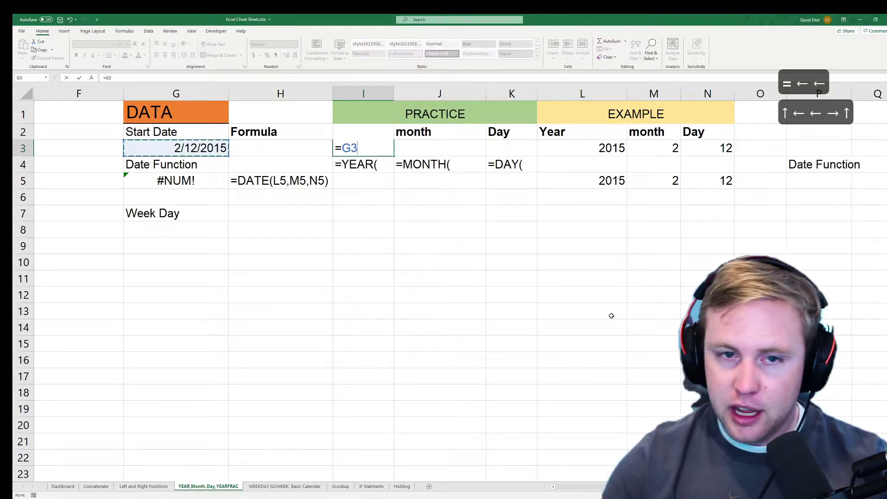
key(BackSpace)
key(BackSpace)
text(yea)
key(Tab)
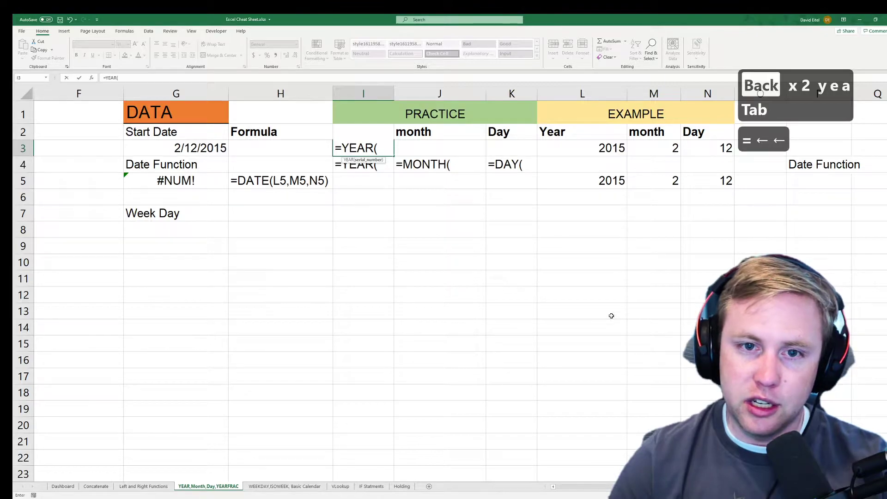
key(Return)
key(Return)
key(Right)
key(Right)
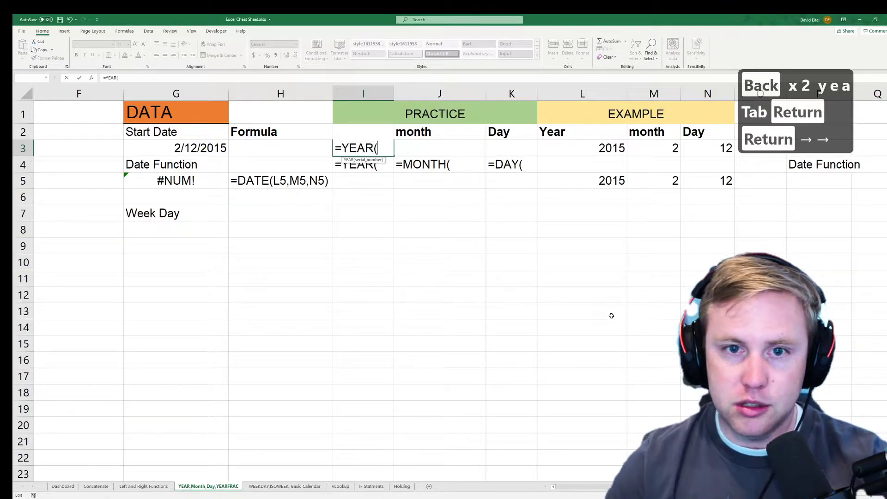
click(210, 152)
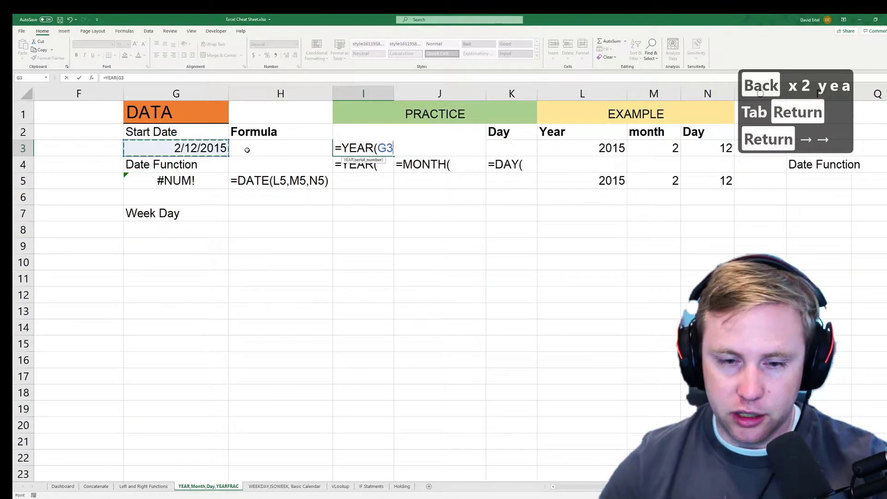
text())
key(Return)
key(Up)
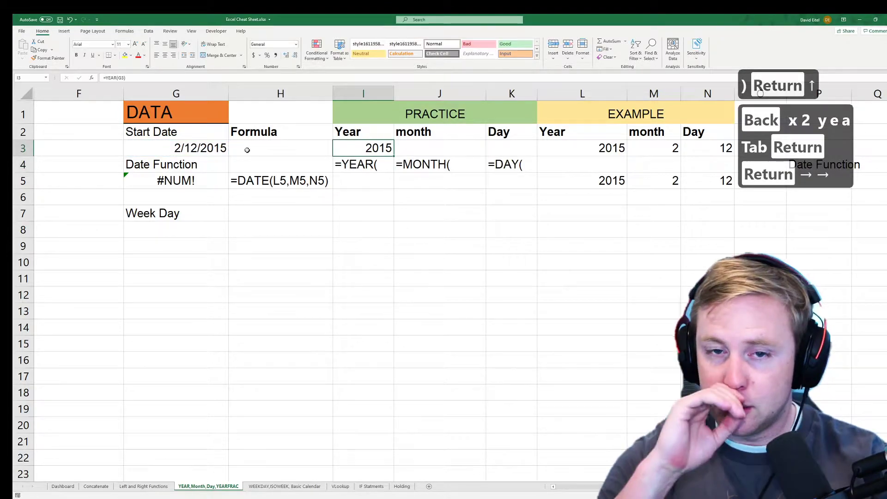
Enter =MONTH(G3) in J3 to get 2.
key(Right)
text(=)
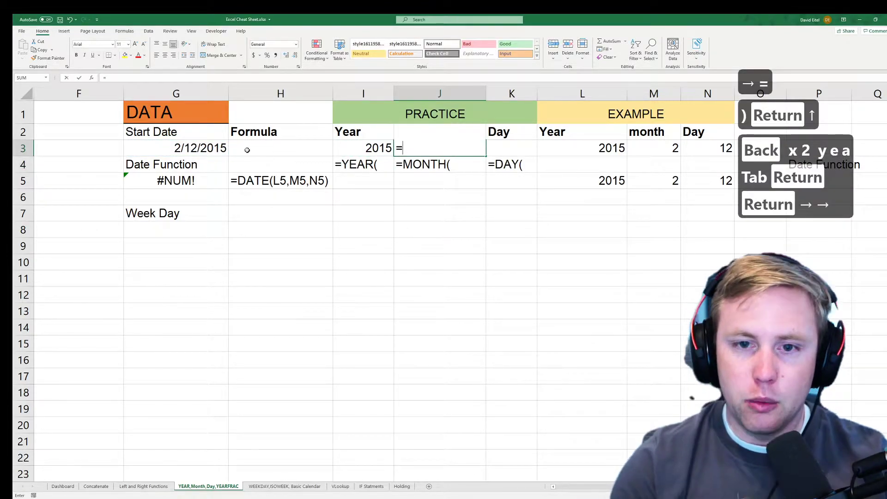
text(mont)
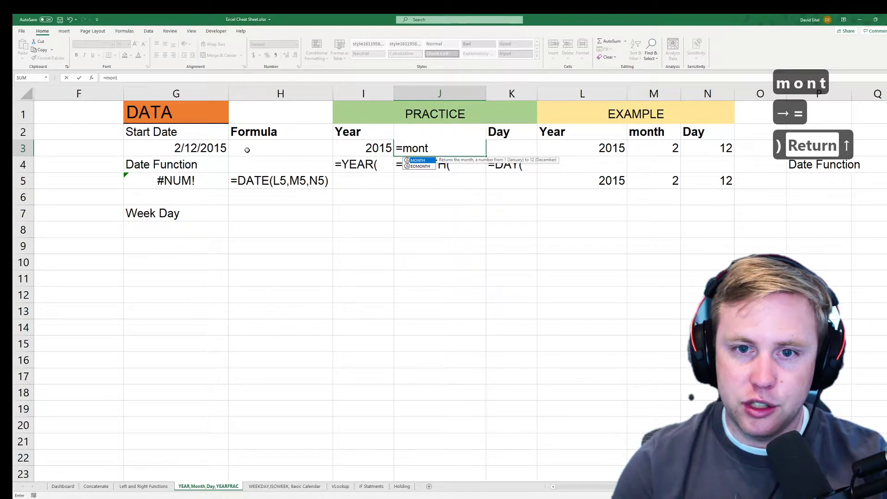
key(Tab)
key(Left)
key(Left)
key(Left)
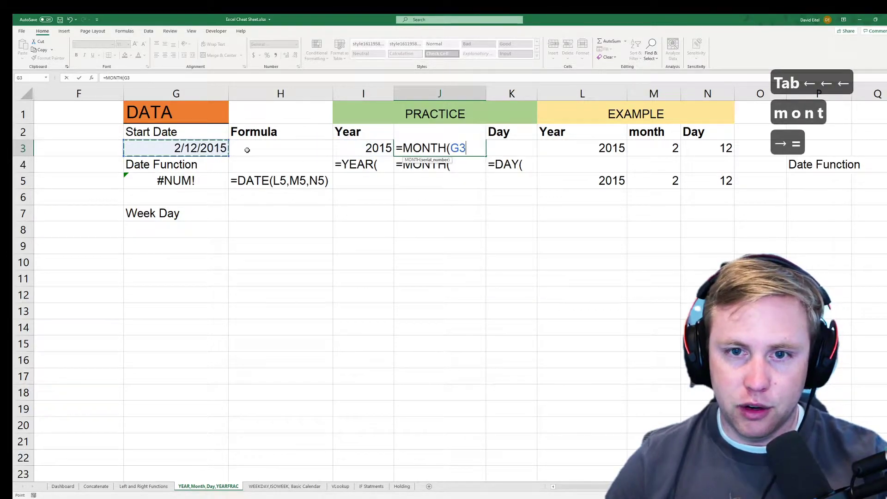
text())
key(Return)
key(Up)
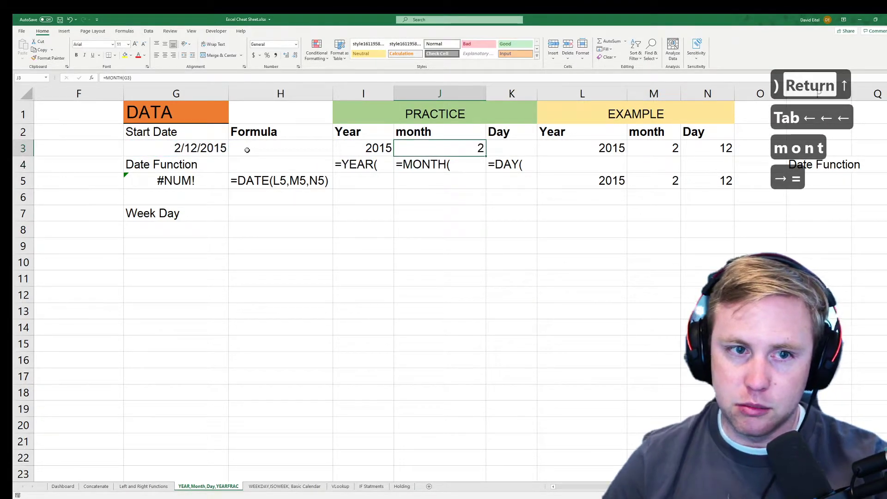
Enter =DAY(G3) in K3 to get 12.
key(Right)
text(=Dayt)
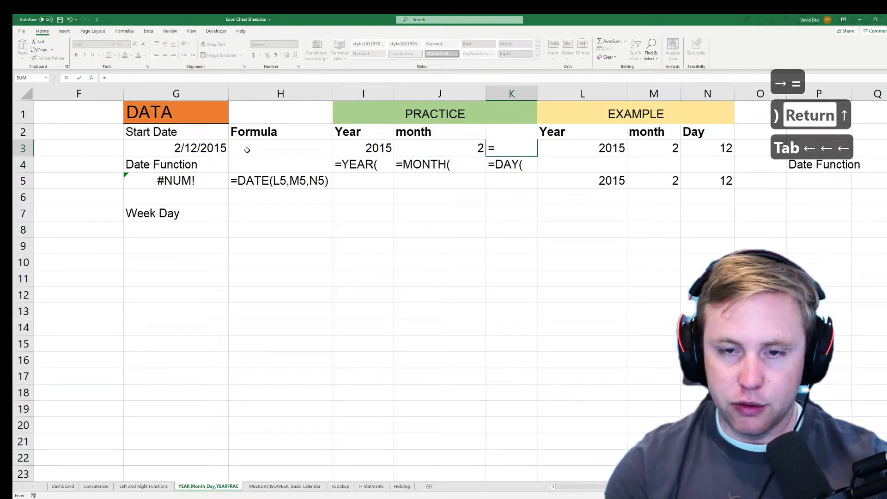
key(BackSpace)
key(Tab)
key(Left)
key(Left)
key(Left)
key(Left)
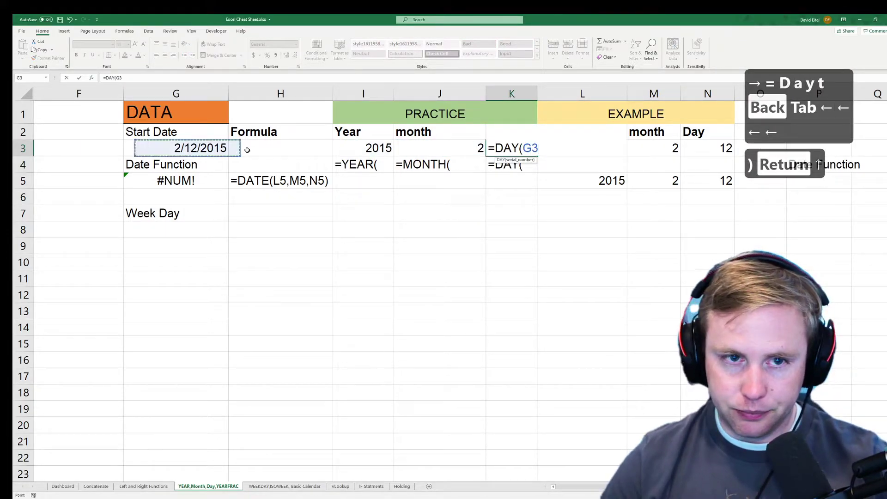
text())
key(Return)
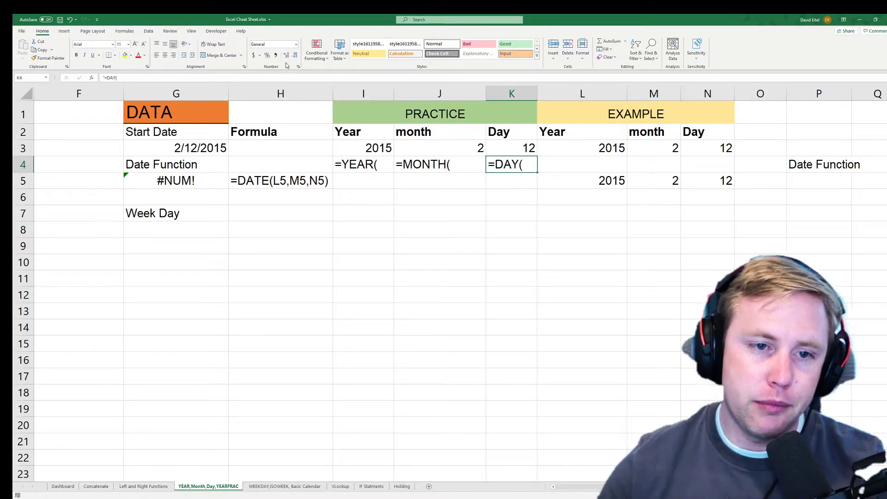
Inspect the example DATE formula in H5 and G5's #NUM! formula.
click(231, 179)
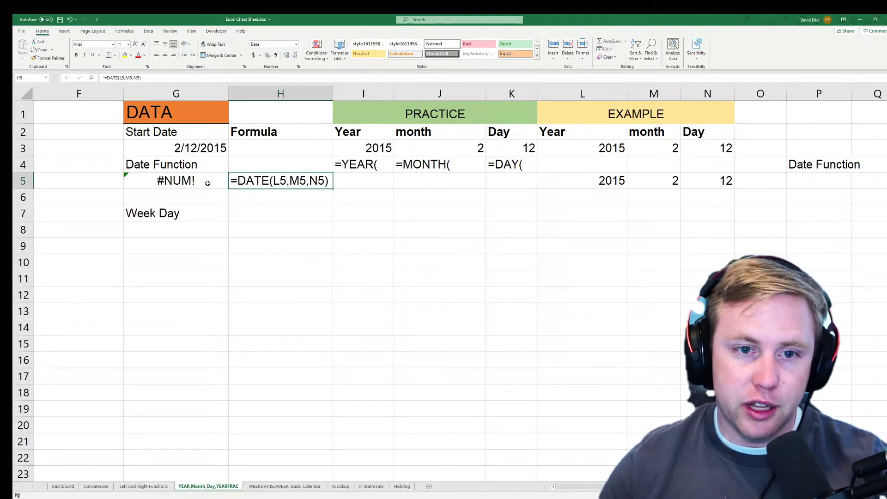
click(209, 182)
double_click(214, 181)
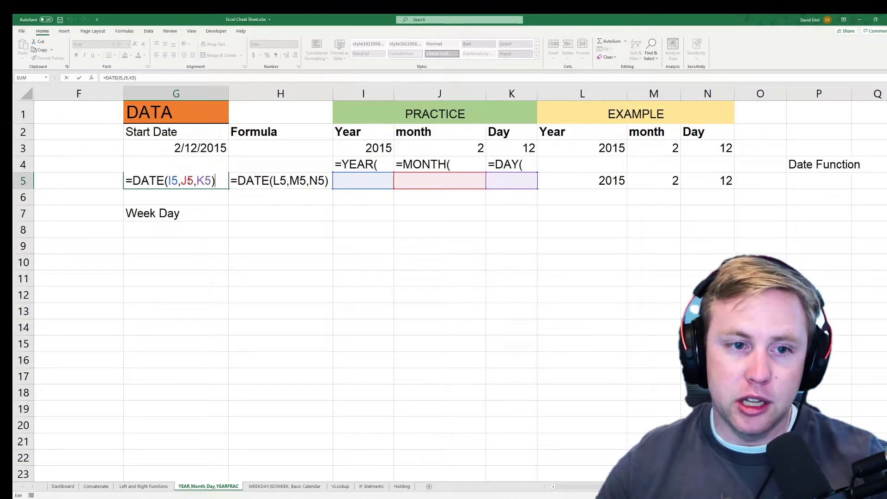
Cancel the attempted edits to G5, leaving its formula unchanged.
key(Escape)
text(=D)
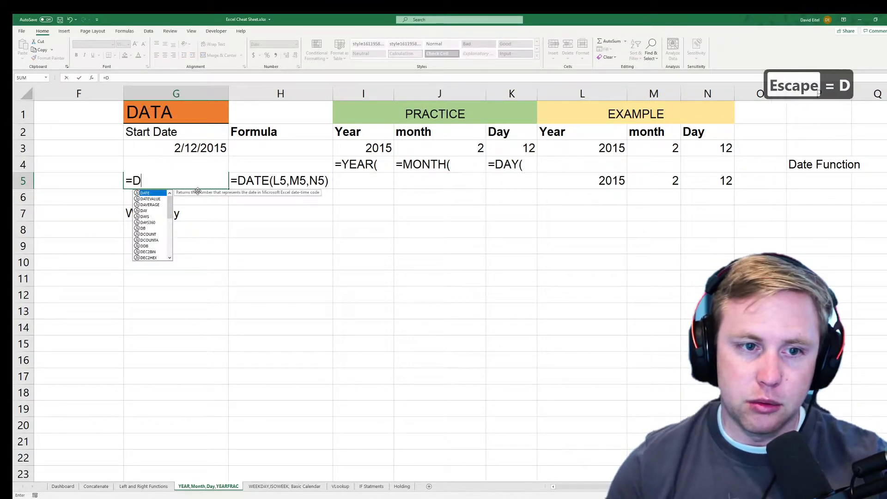
key(Escape)
key(Escape)
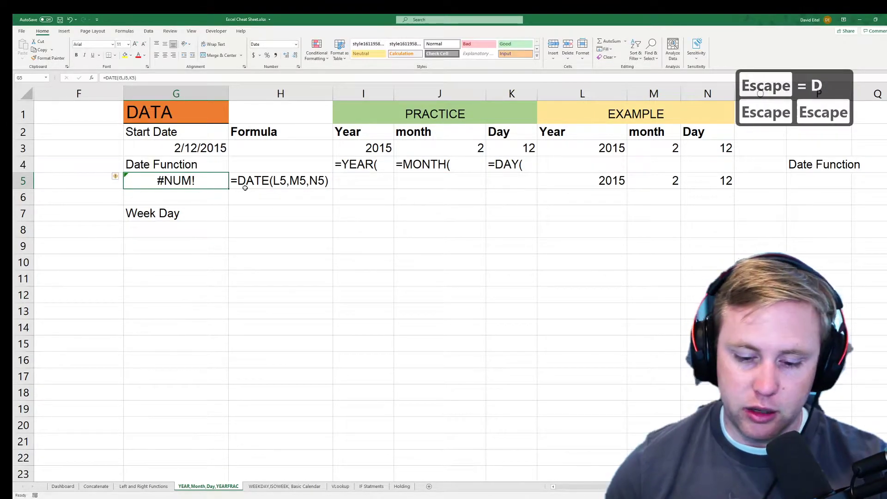
text(=)
key(Escape)
Copy I3:K3 and paste them as values into I5:K5, giving 2015, 2 and 12.
drag(356, 144, 513, 150)
key(ctrl+c)
right_click(367, 181)
click(399, 215)
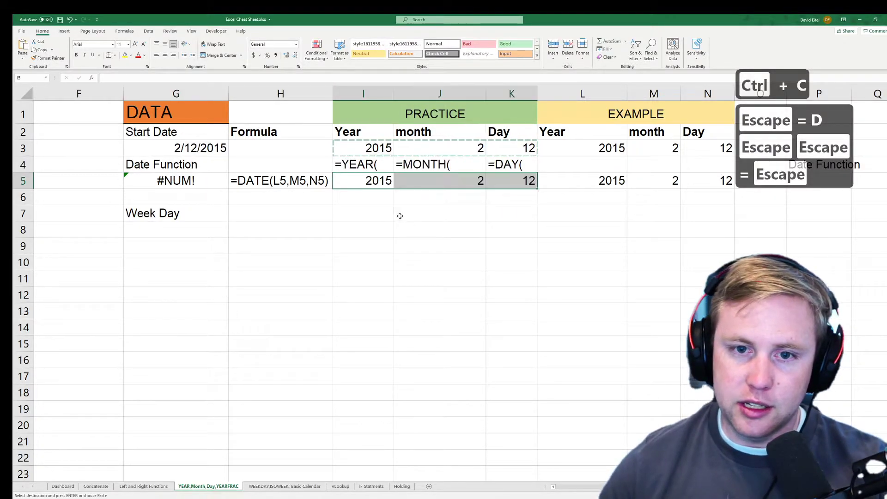
click(387, 201)
click(385, 175)
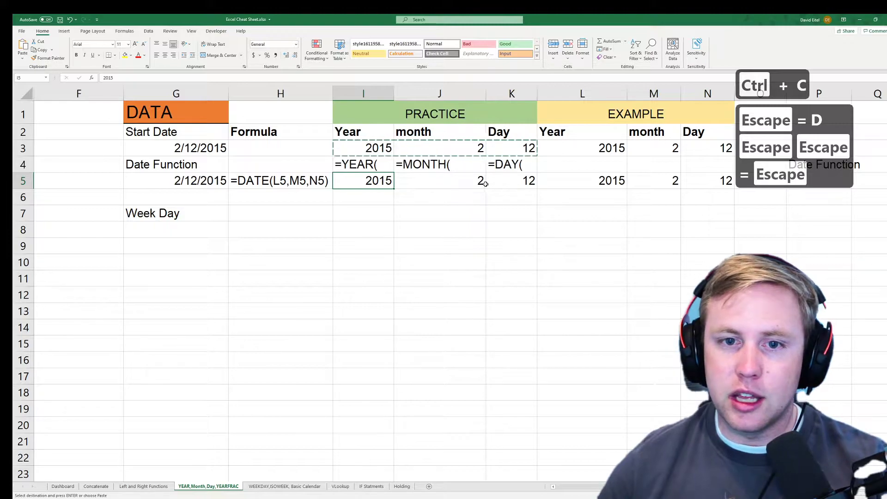
right_click(375, 181)
click(406, 218)
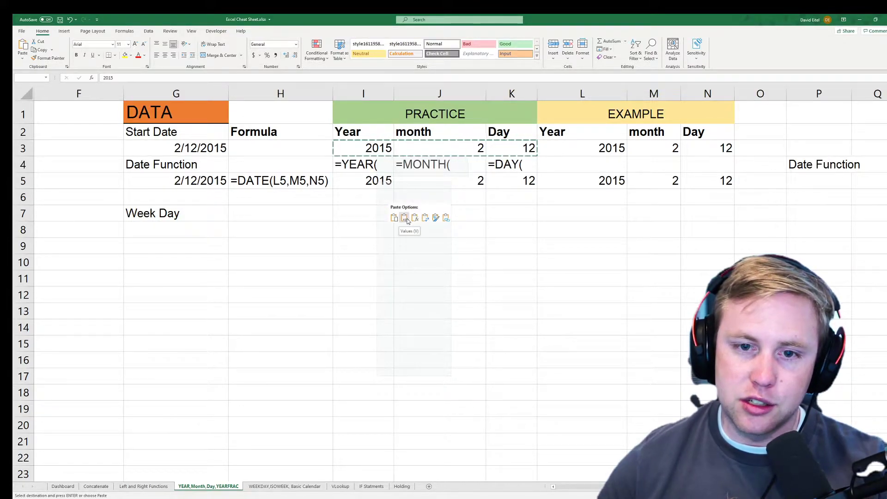
key(Escape)
click(339, 226)
click(193, 180)
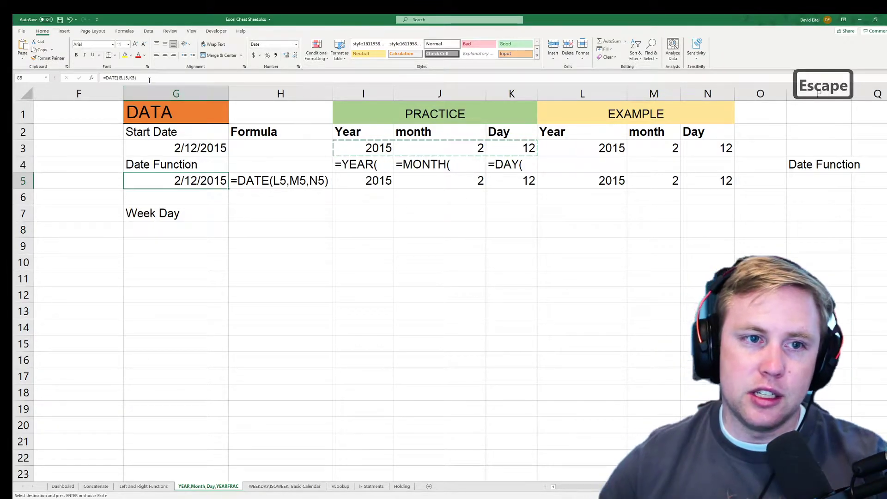
Replace G5's formula with =DATE(I5,J5,K5), returning 2/12/2015.
double_click(201, 181)
drag(137, 77, 89, 80)
key(BackSpace)
text(=Date)
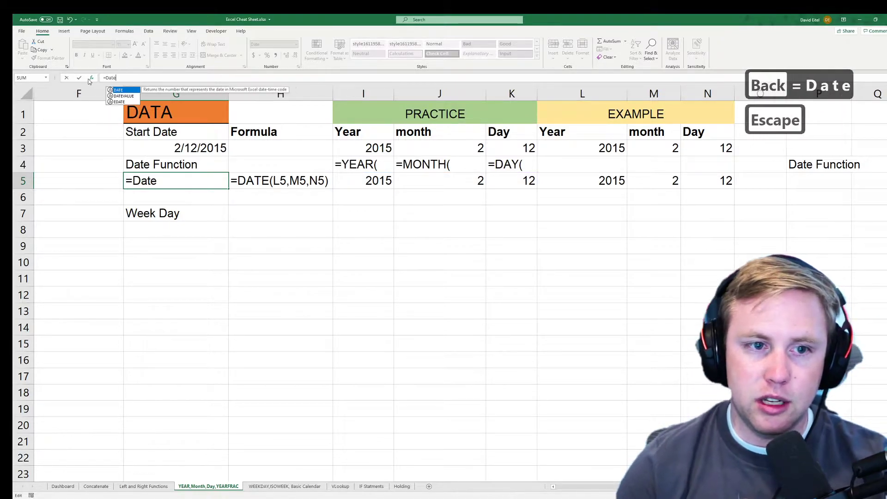
key(Tab)
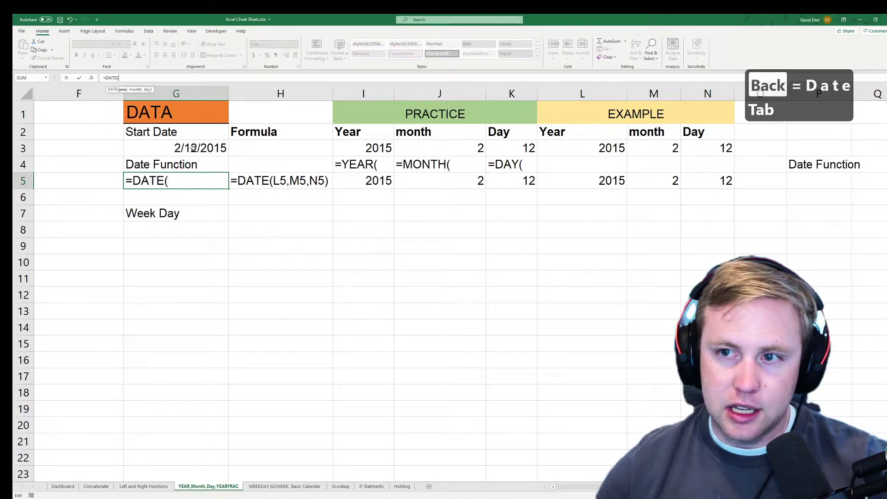
click(351, 180)
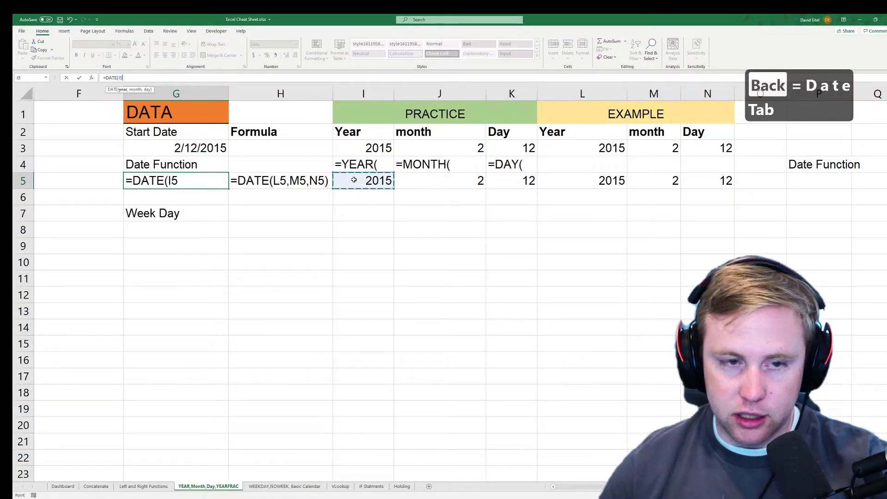
text(,)
click(420, 180)
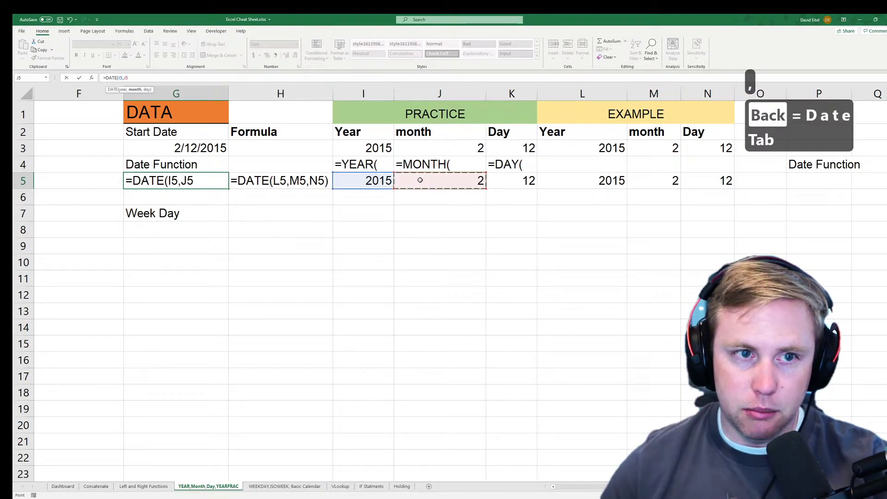
text(,)
click(510, 182)
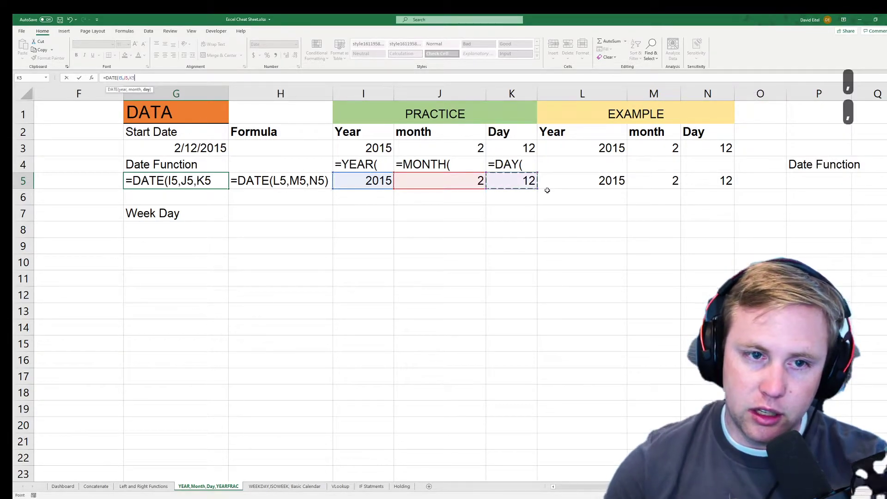
text())
key(Return)
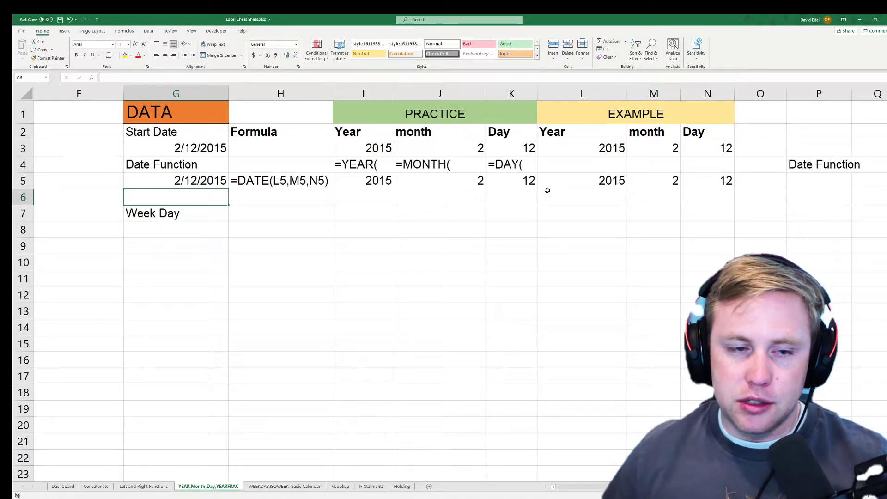
key(Down)
key(Down)
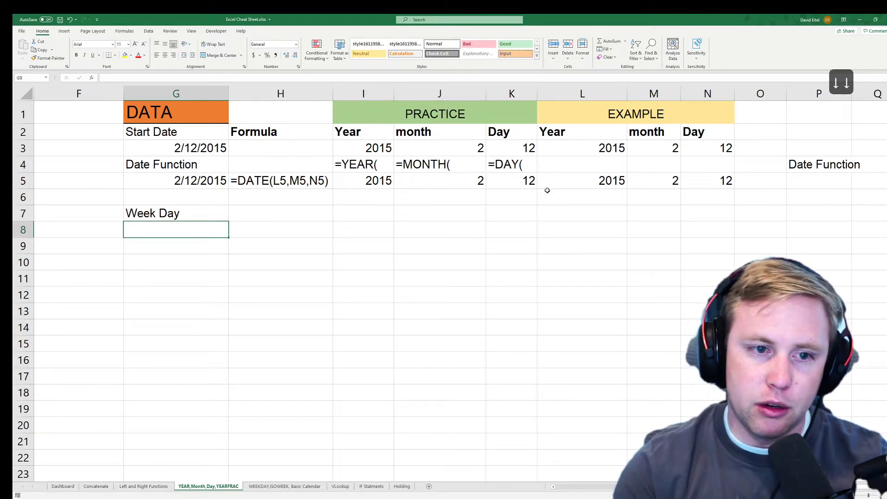
Enter =WEEKDAY(G5,1) in G8, which returns 5.
text(=Weel)
key(BackSpace)
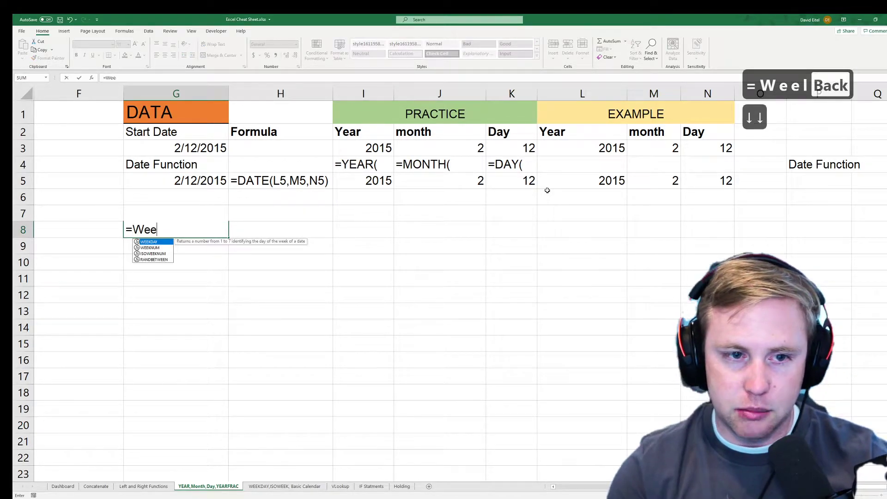
text(k)
key(Tab)
key(Up)
key(Up)
key(Up)
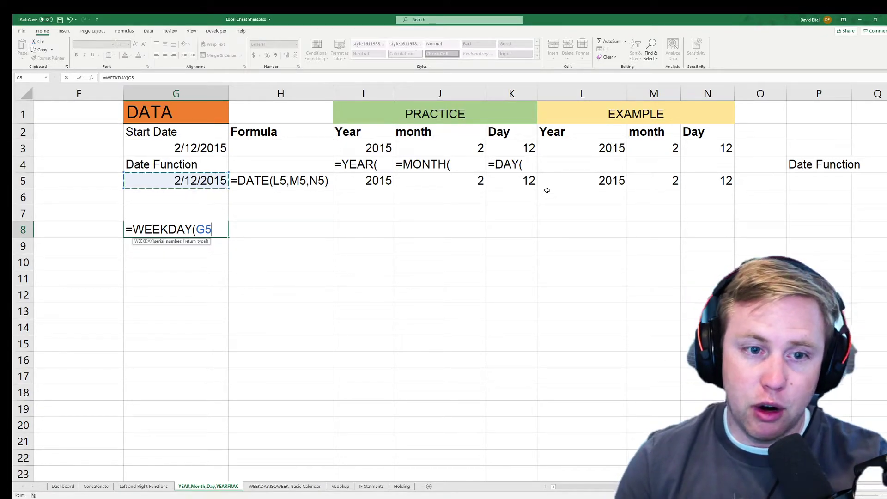
text())
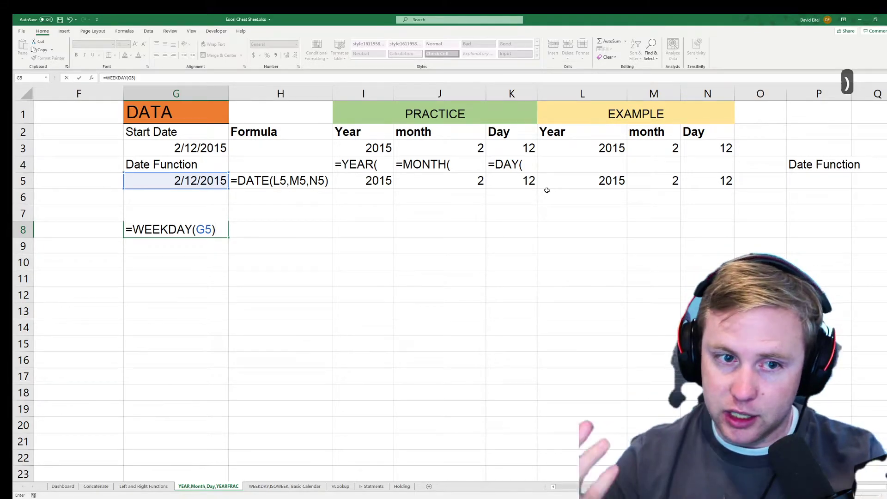
key(BackSpace)
text(,)
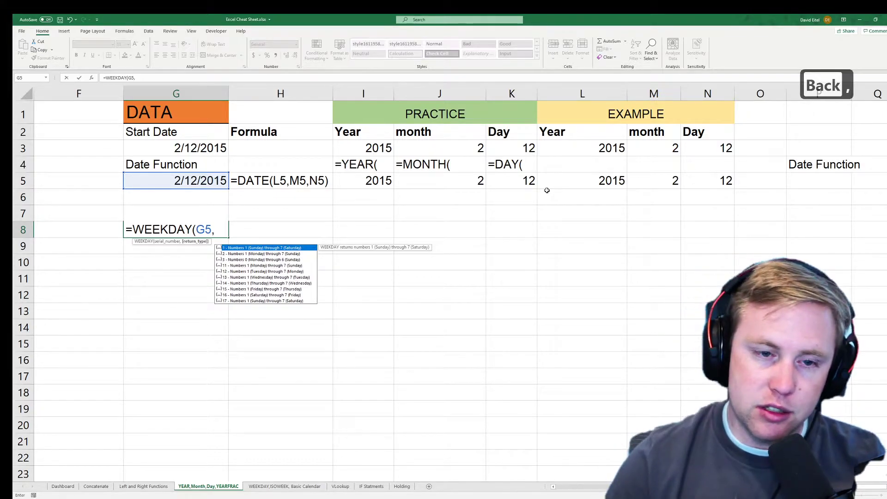
text(1))
key(Return)
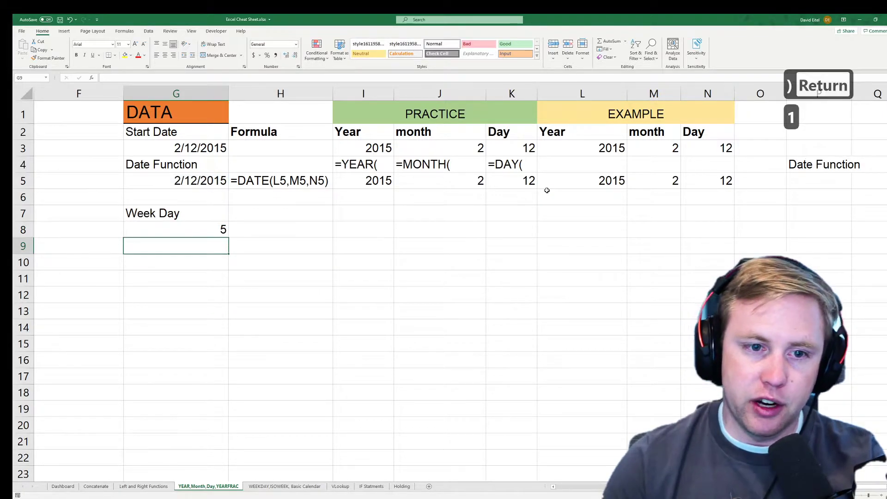
key(Up)
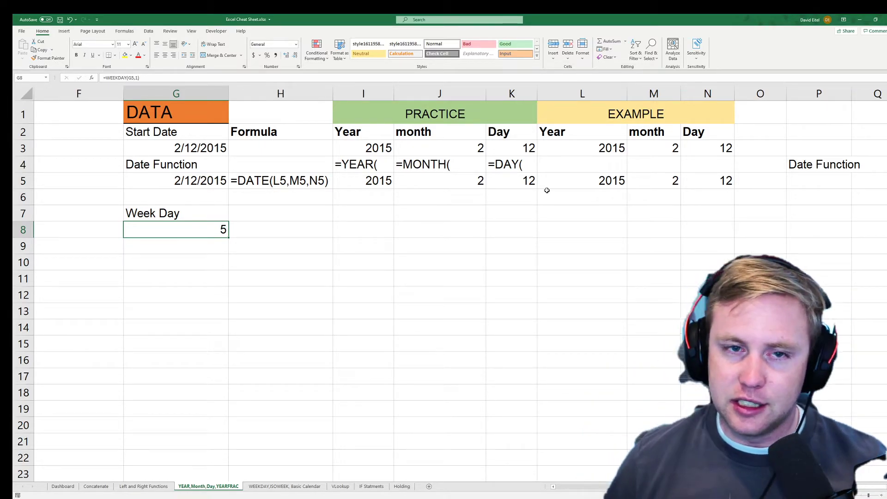
Try copying G8 into H8, cancel the paste, and inspect G8's WEEKDAY formula unchanged.
key(Right)
key(Left)
key(Right)
key(Left)
key(ctrl+c)
key(Right)
right_click(279, 229)
click(262, 229)
key(Escape)
click(214, 229)
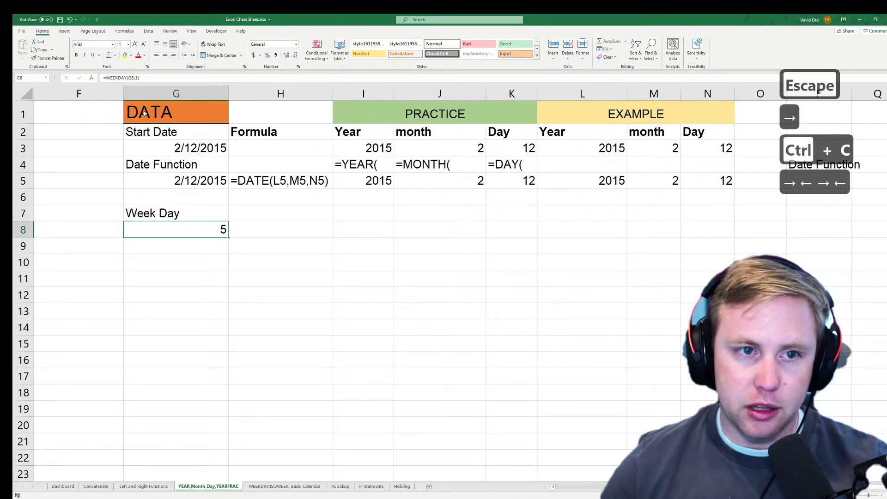
click(171, 78)
key(Escape)
Enter =G8 in H8 so it mirrors the weekday number.
click(283, 227)
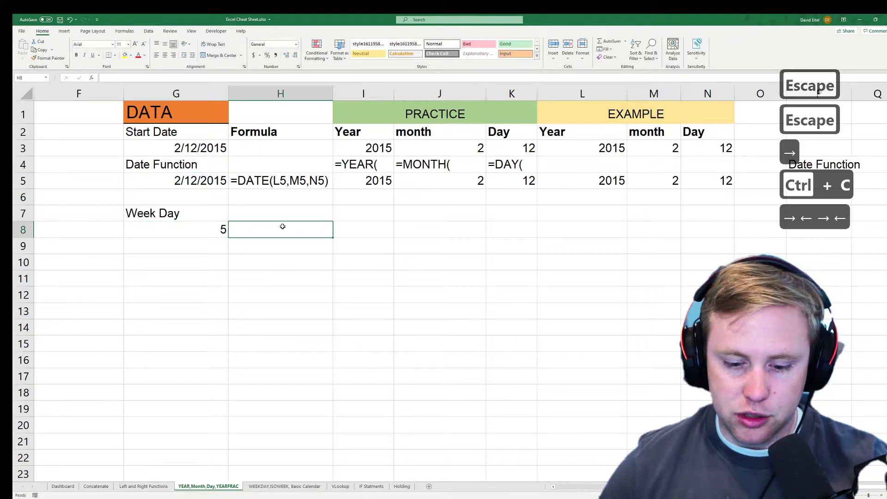
text(=)
click(212, 230)
key(Return)
key(Up)
key(Right)
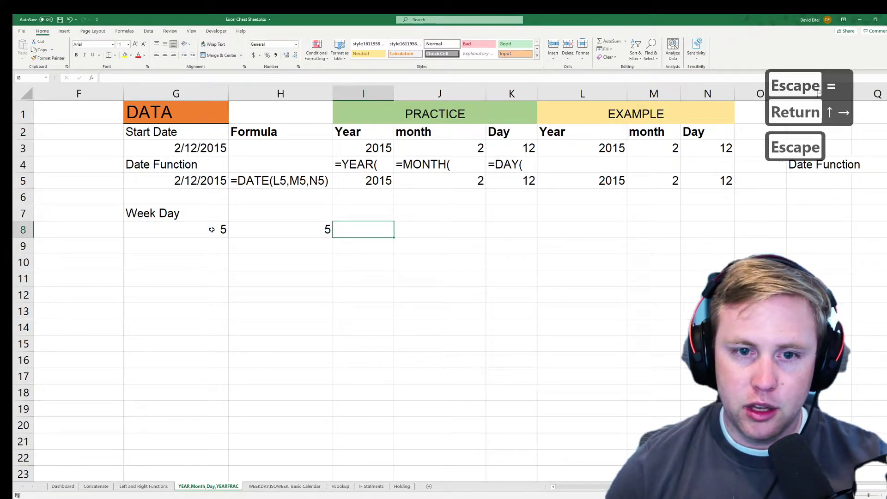
key(Left)
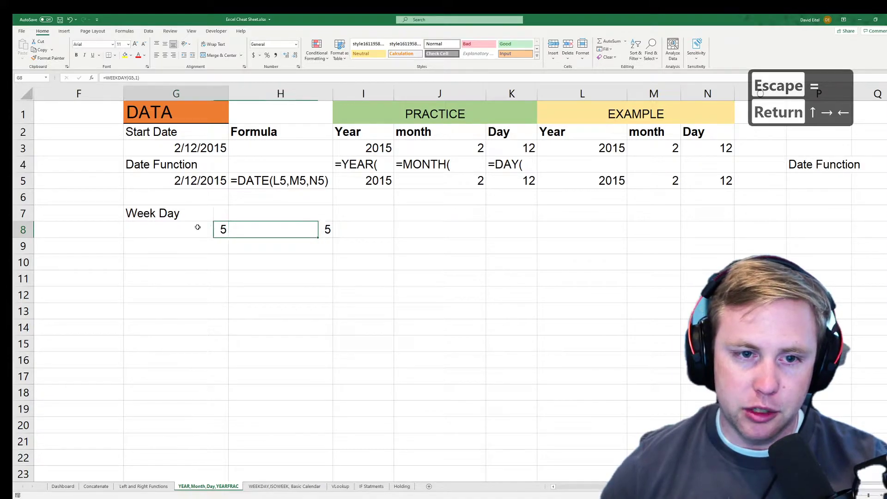
Give H8 the custom number format dddd so it shows Thursday.
click(295, 44)
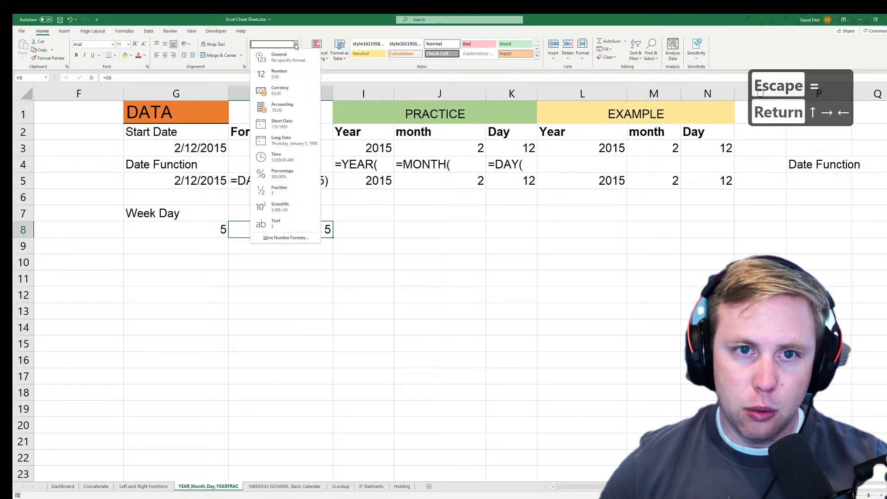
click(300, 238)
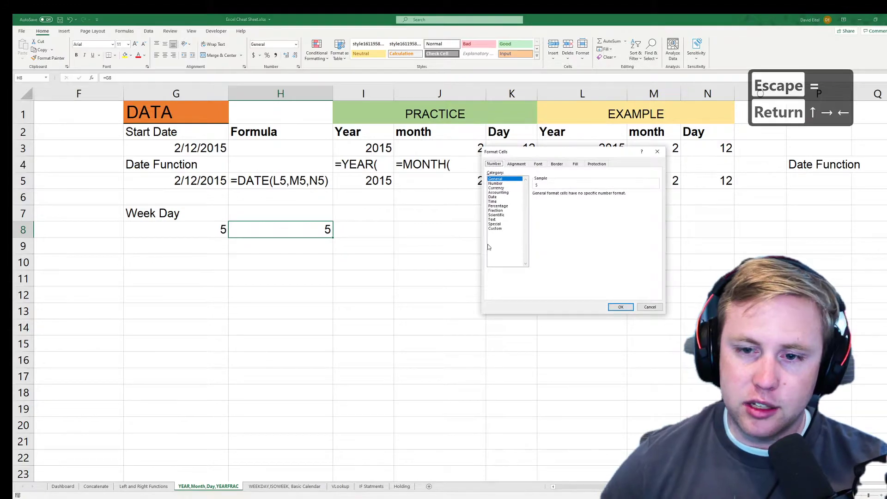
click(510, 230)
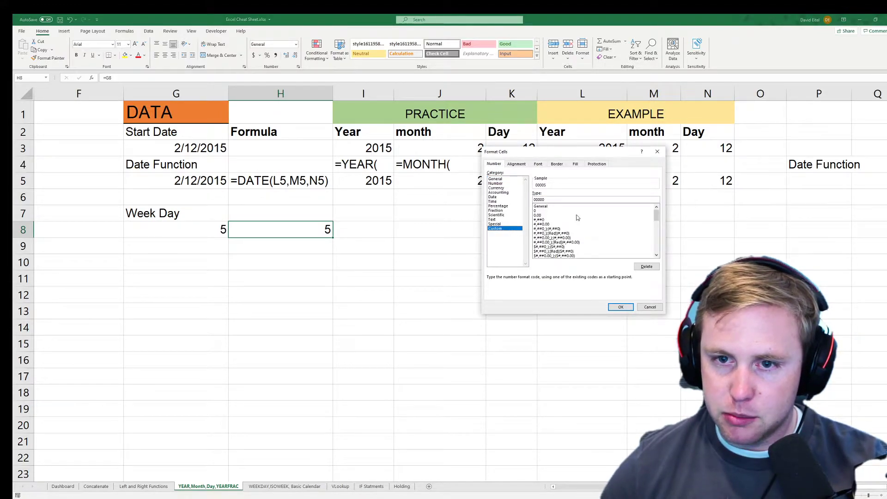
double_click(568, 200)
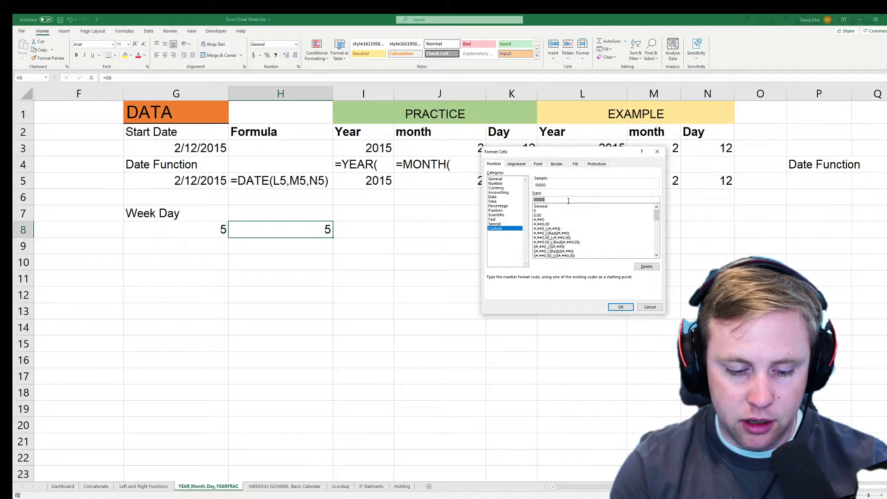
key(BackSpace)
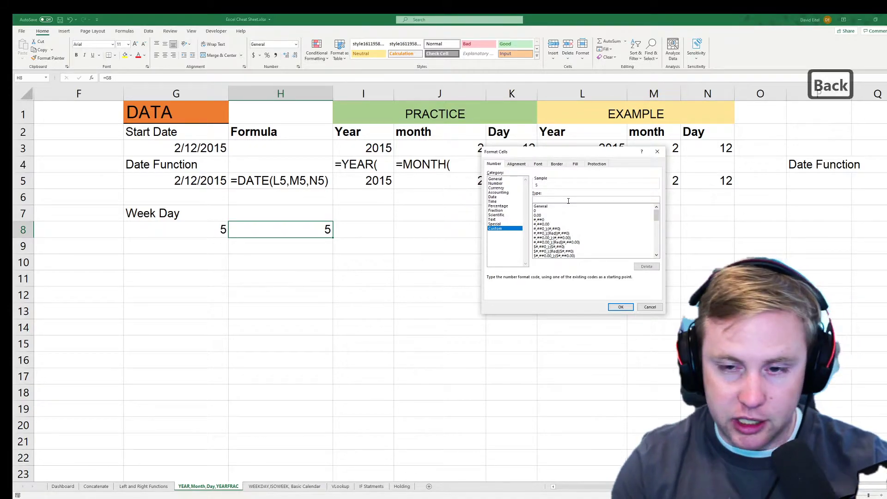
text(DD)
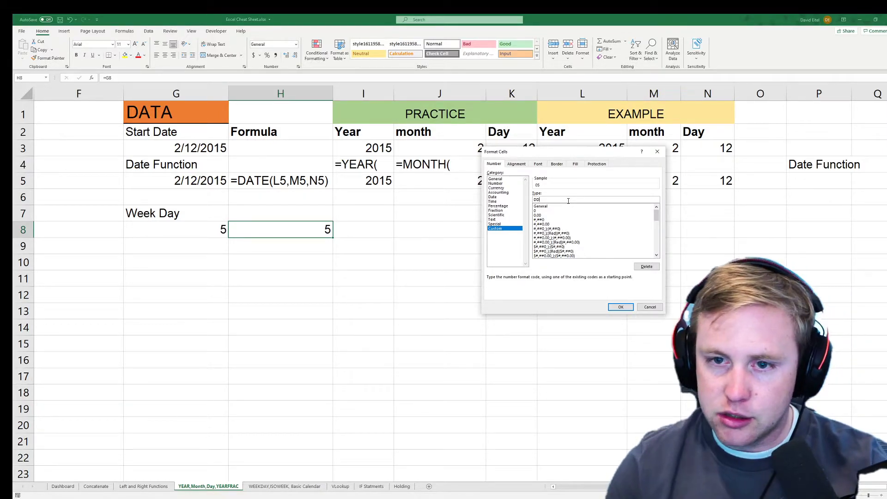
text(DD)
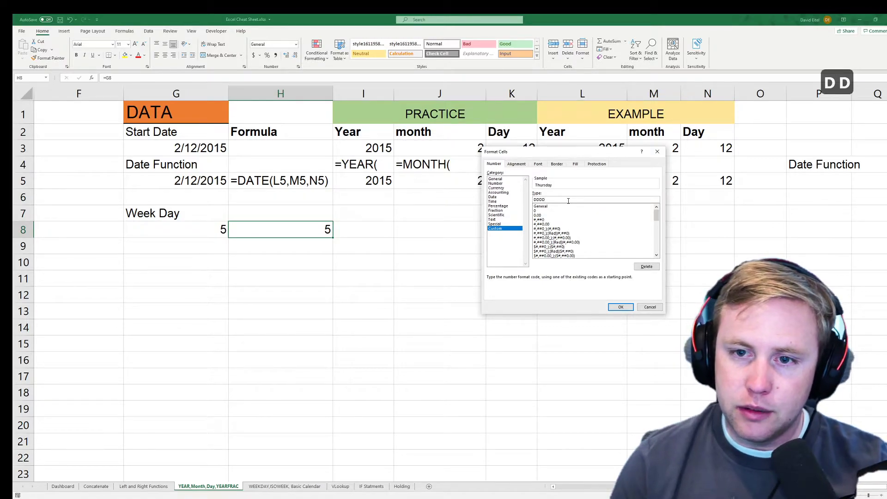
key(Return)
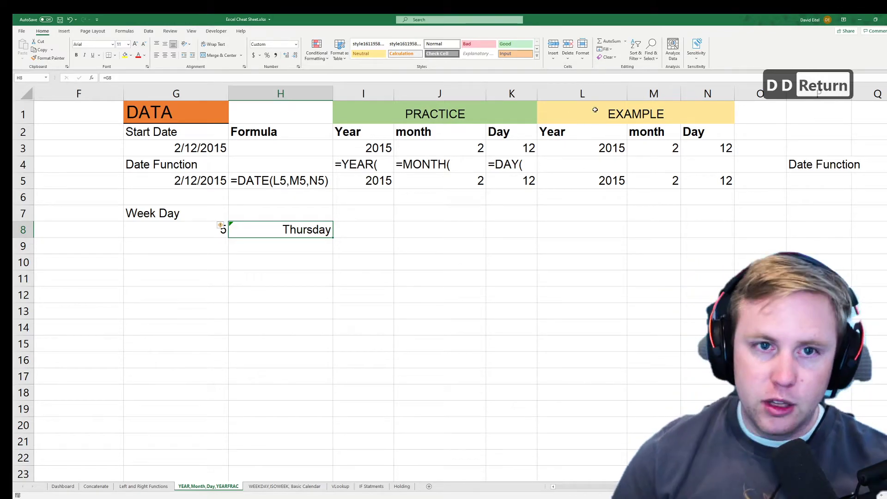
Change H8's custom format from dddd to ddd for short day names.
click(299, 68)
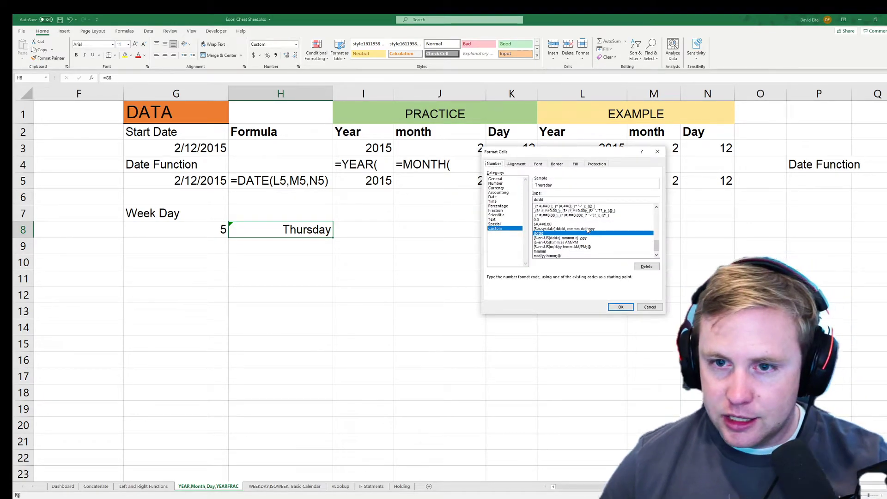
key(BackSpace)
key(Return)
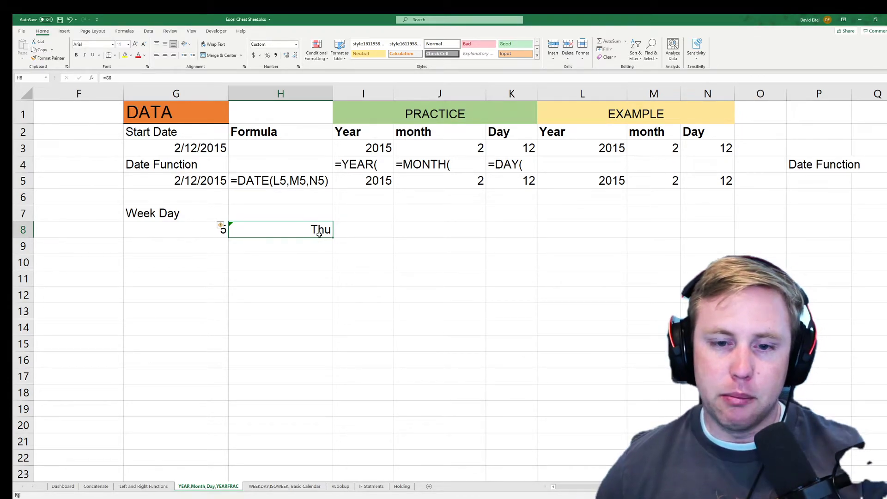
Enter test values 1 through 7 in H8, showing Sun through Sat.
key(Return)
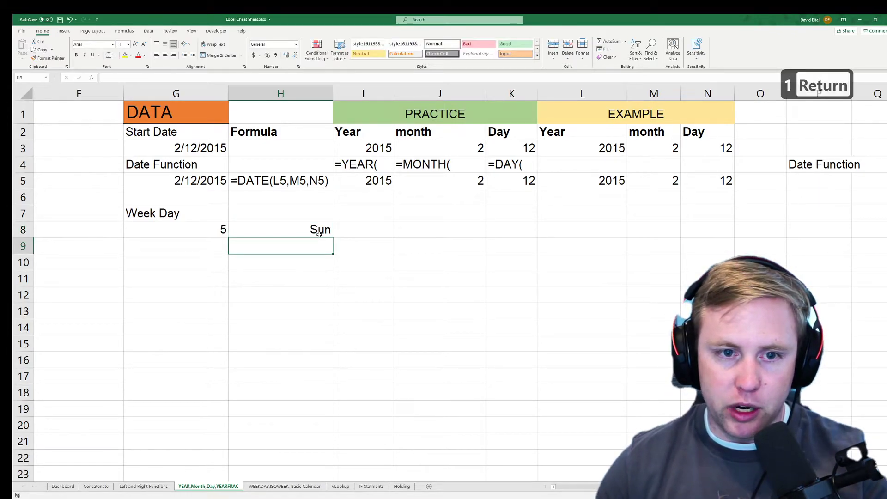
key(Up)
text(2)
key(Return)
key(Up)
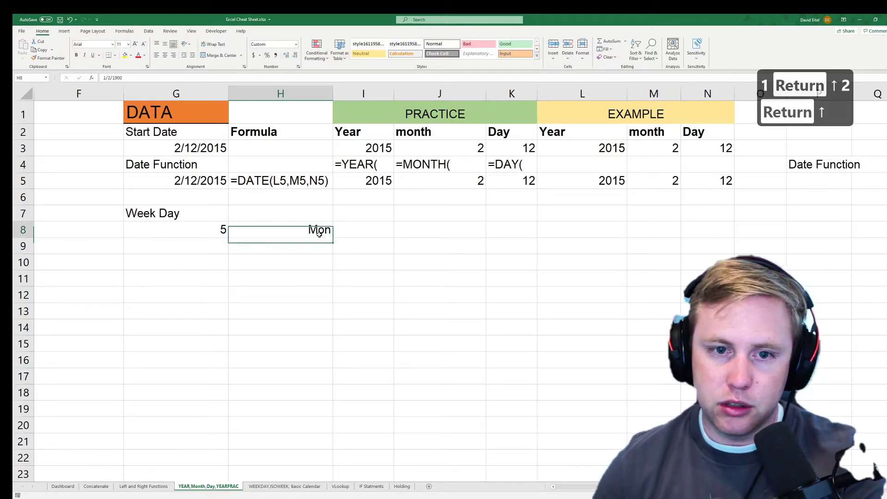
key(Right)
key(Left)
text(3)
key(Right)
key(Left)
text(4)
key(Right)
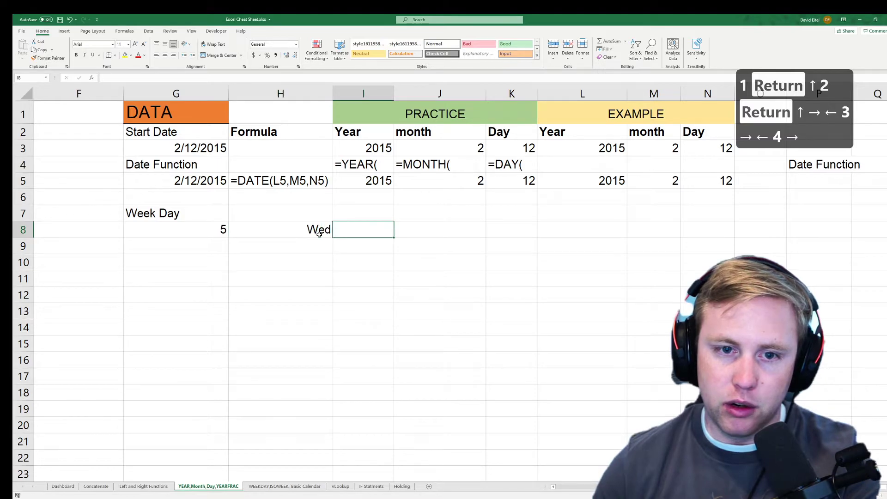
key(Left)
text(5)
key(Right)
key(Left)
text(7)
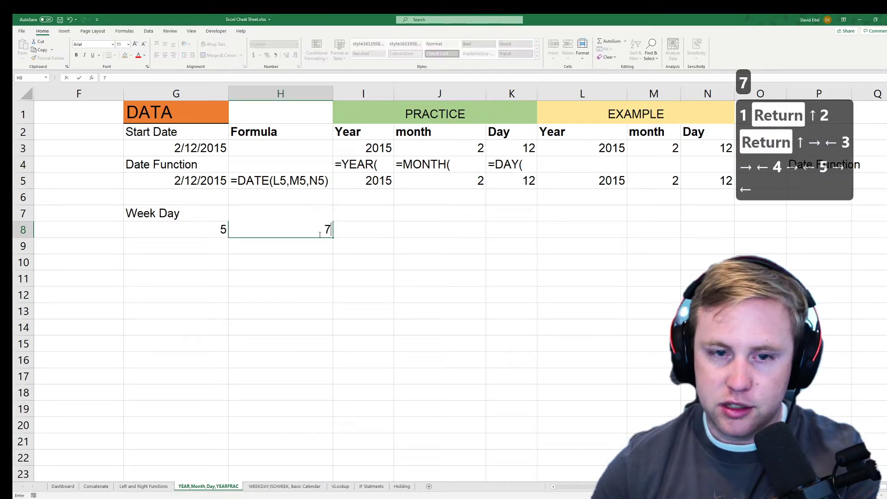
key(Left)
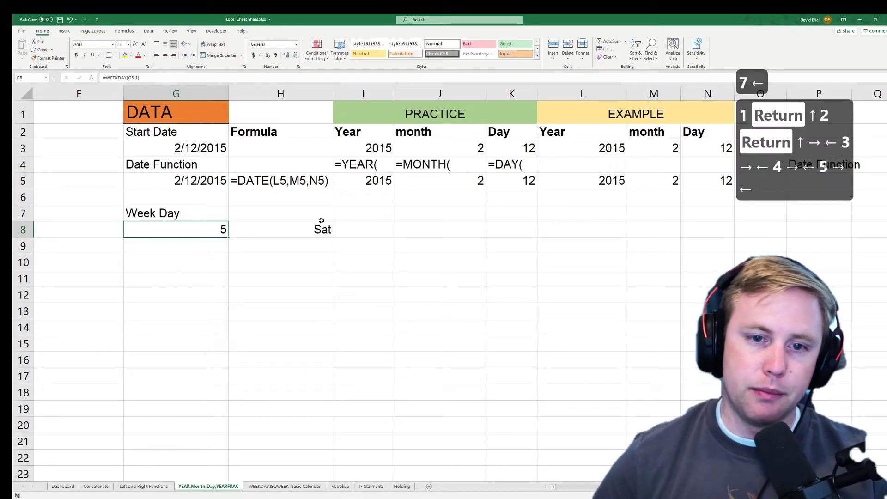
Clear the test value from H8.
click(319, 233)
key(Delete)
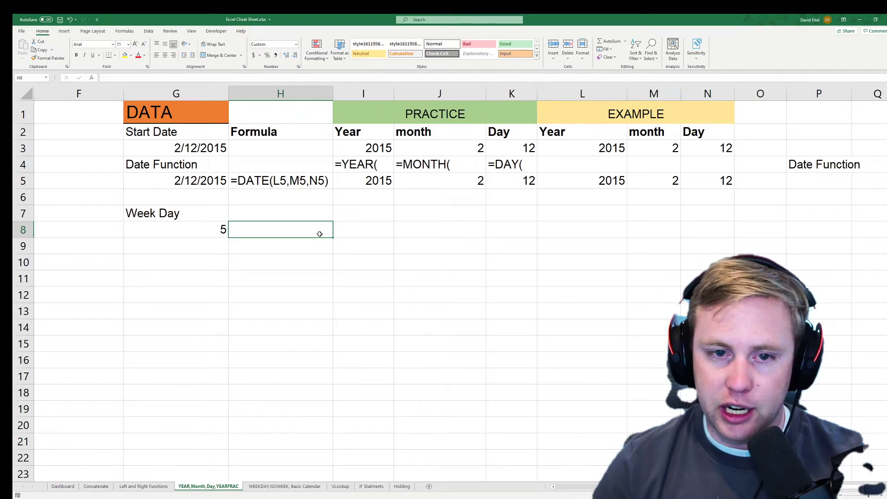
key(Left)
key(Left)
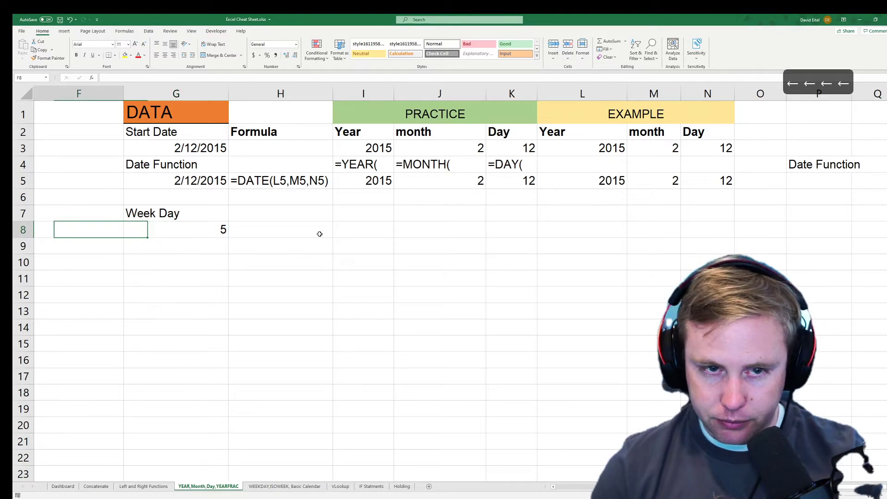
Return to the employee table and review start dates in column C, rows 3 to 18.
key(Left)
key(Left)
key(Left)
key(Left)
key(Left)
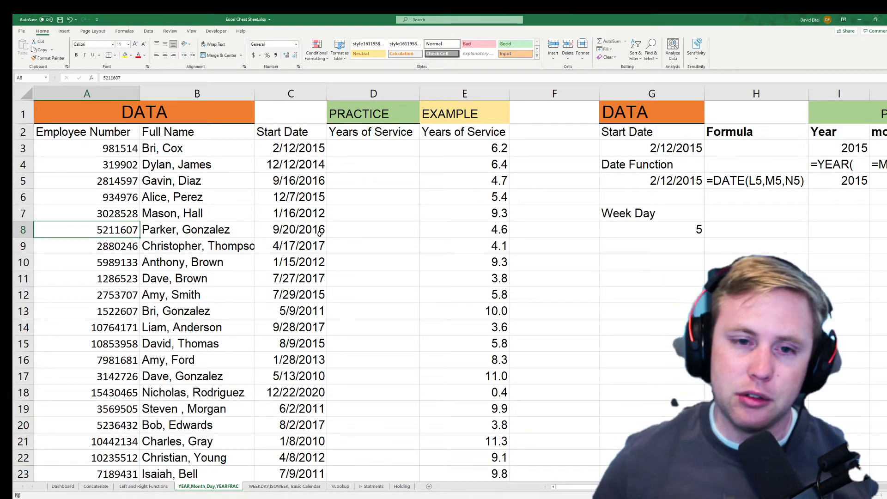
click(379, 154)
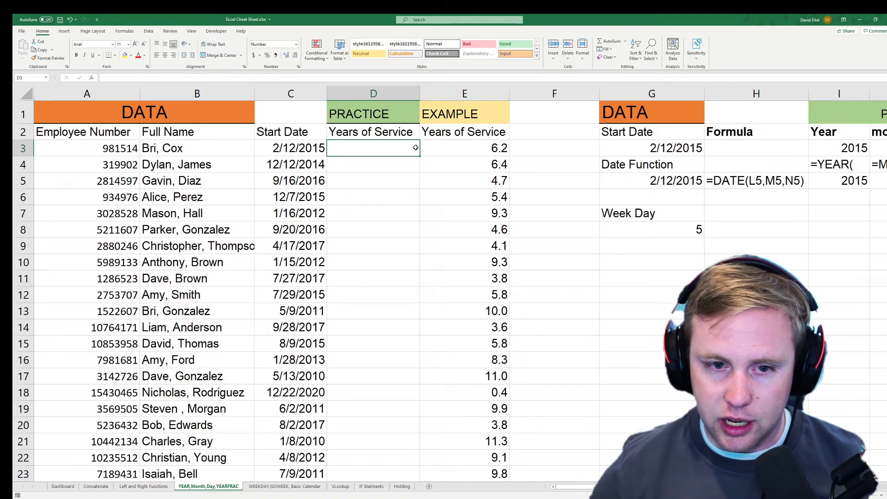
click(303, 210)
scroll(299, 271, down, 7)
scroll(299, 271, up, 7)
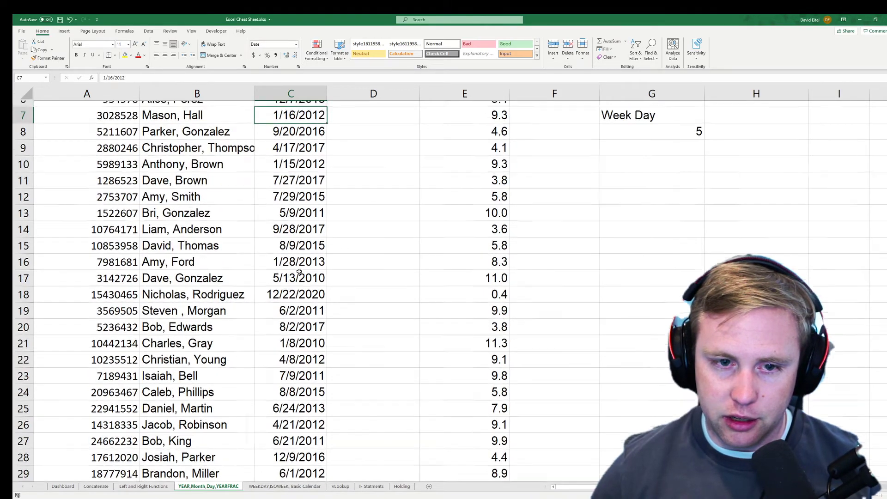
click(295, 393)
drag(294, 392, 66, 393)
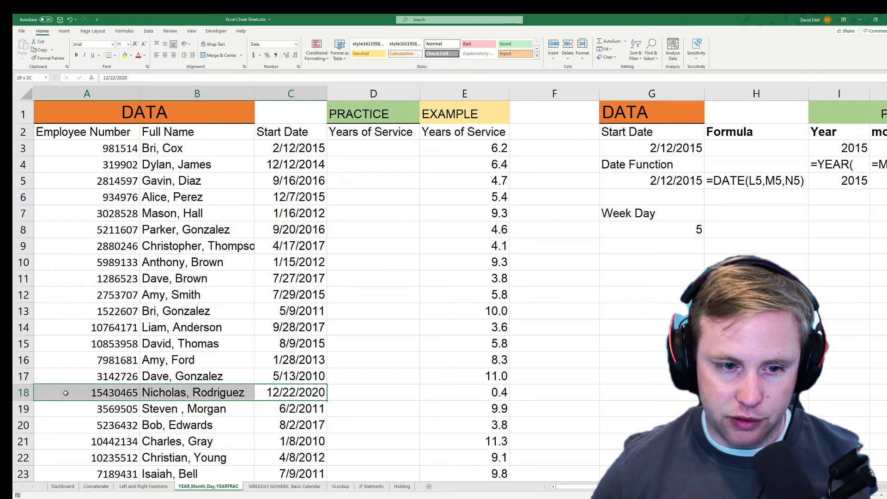
drag(299, 376, 97, 381)
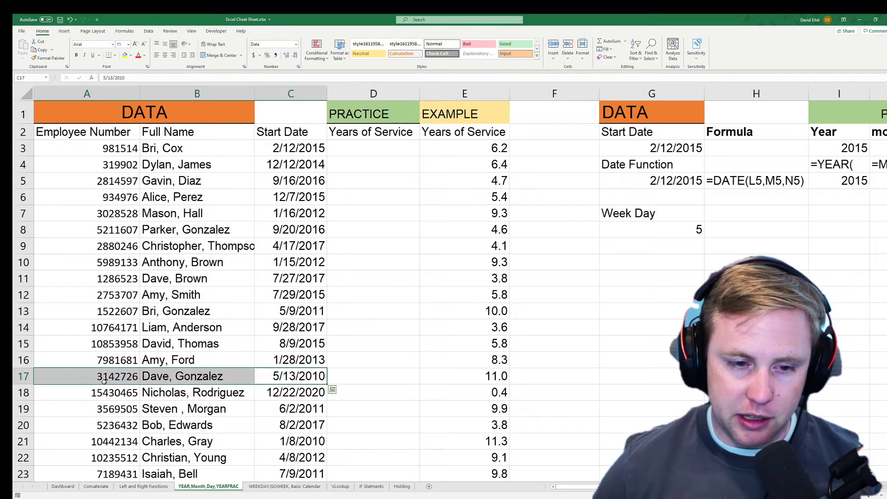
drag(309, 299, 299, 376)
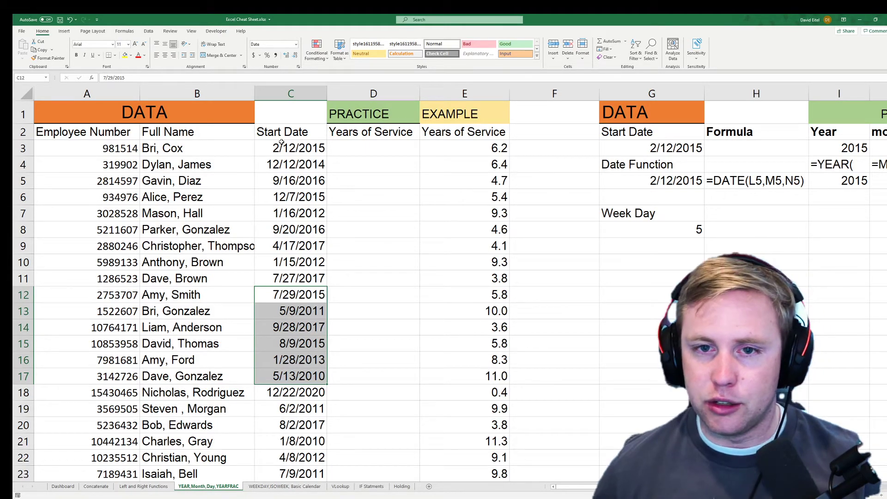
click(372, 149)
Begin D3's formula as =YEARFRAC(C3,TODAY() using function autocomplete.
text(=Year)
key(Tab)
key(BackSpace)
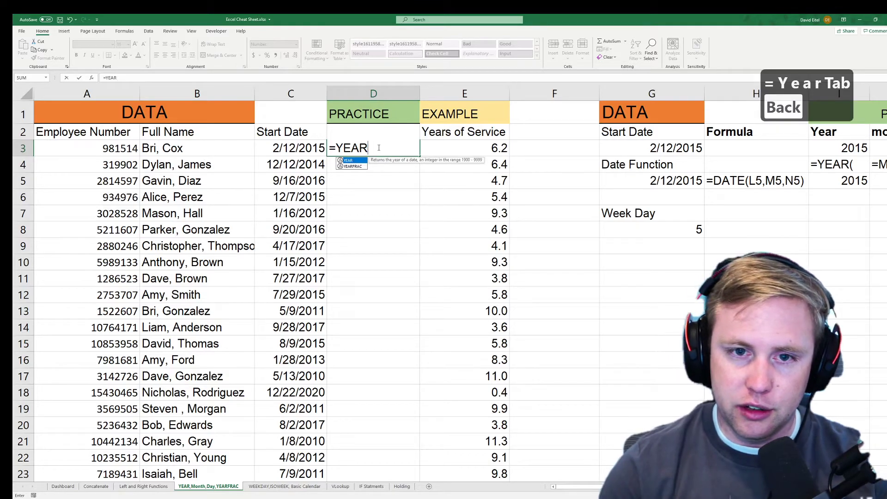
key(Down)
key(Tab)
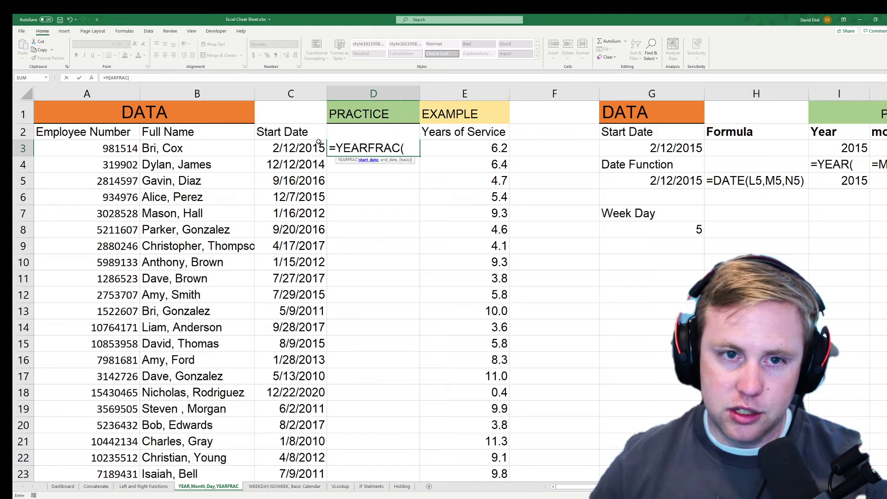
click(297, 146)
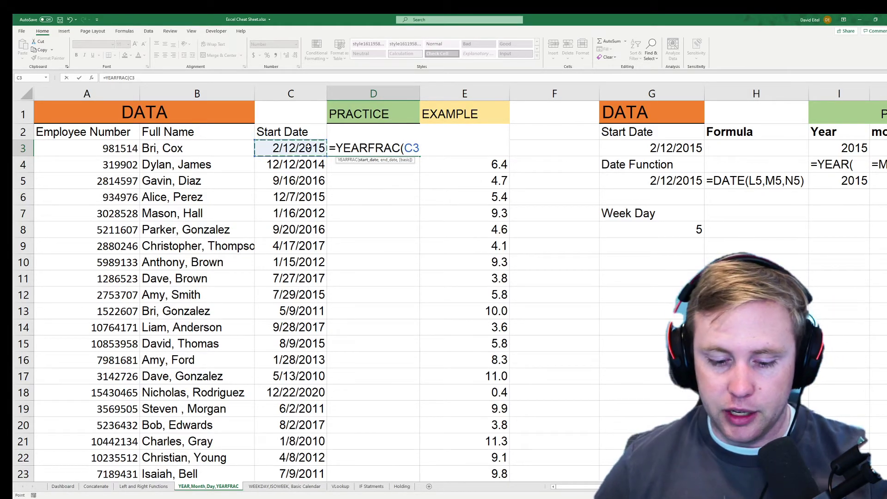
text(,)
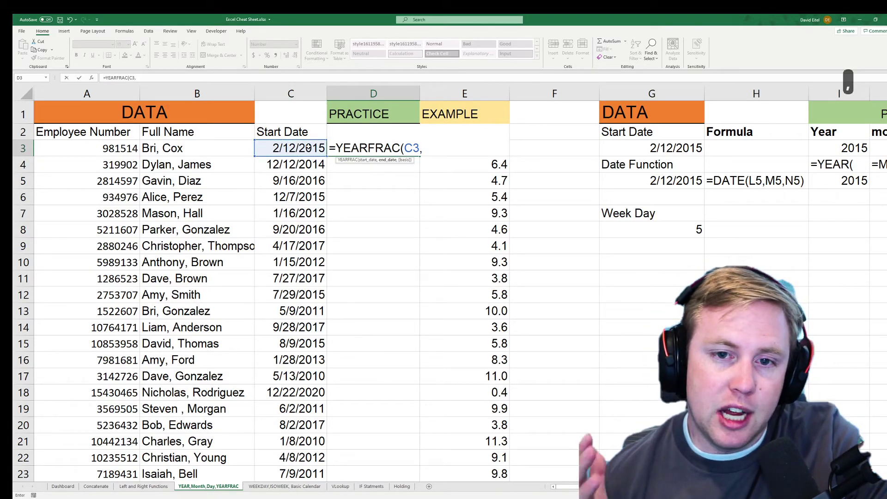
text(toda)
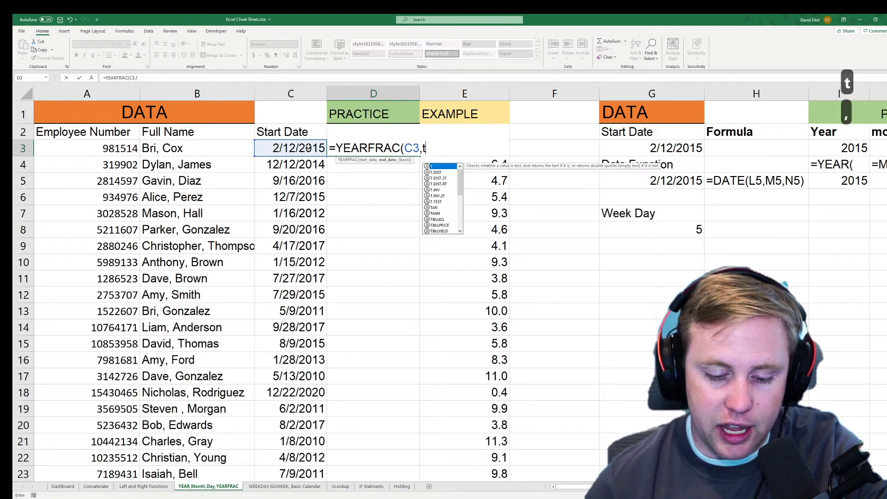
key(Tab)
text())
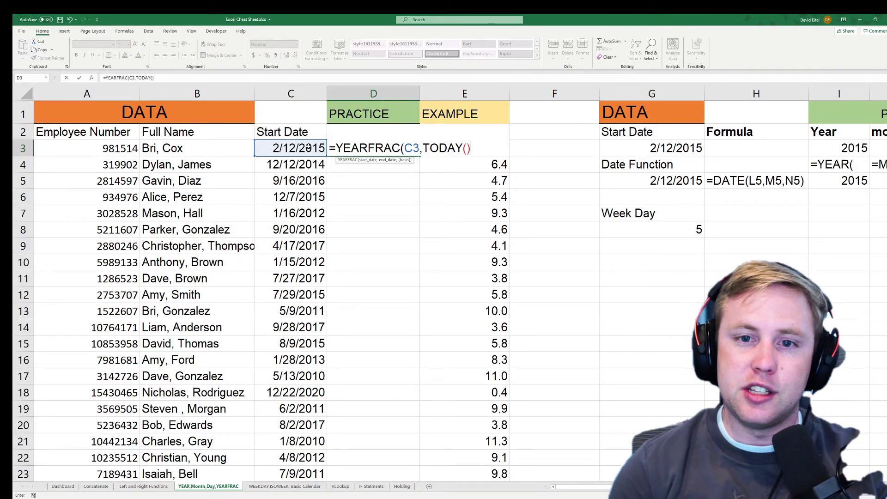
Briefly try end date 02/22/2055, then restore TODAY() and finish with basis 1.
key(BackSpace)
key(BackSpace)
key(BackSpace)
key(BackSpace)
key(BackSpace)
key(BackSpace)
key(BackSpace)
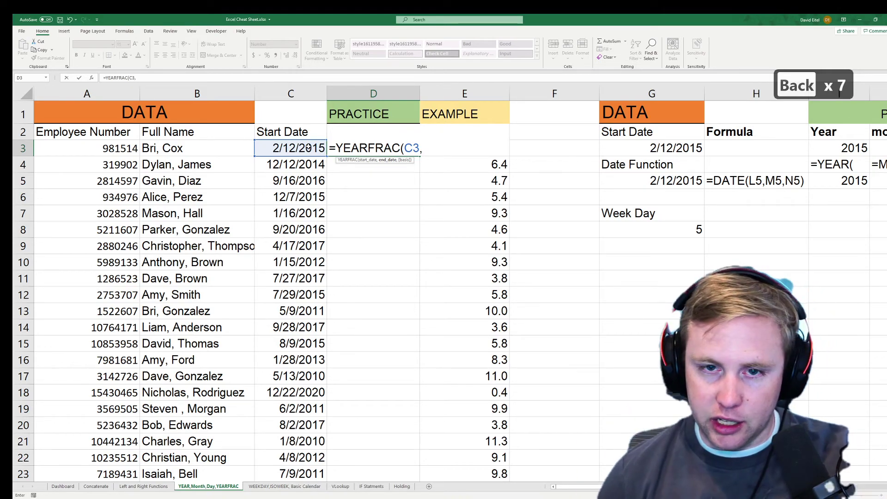
text(02/)
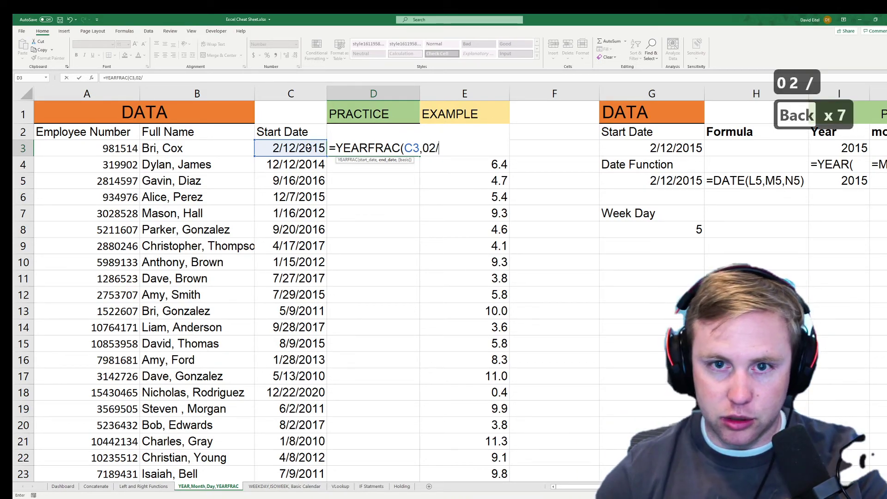
text(22/2055)
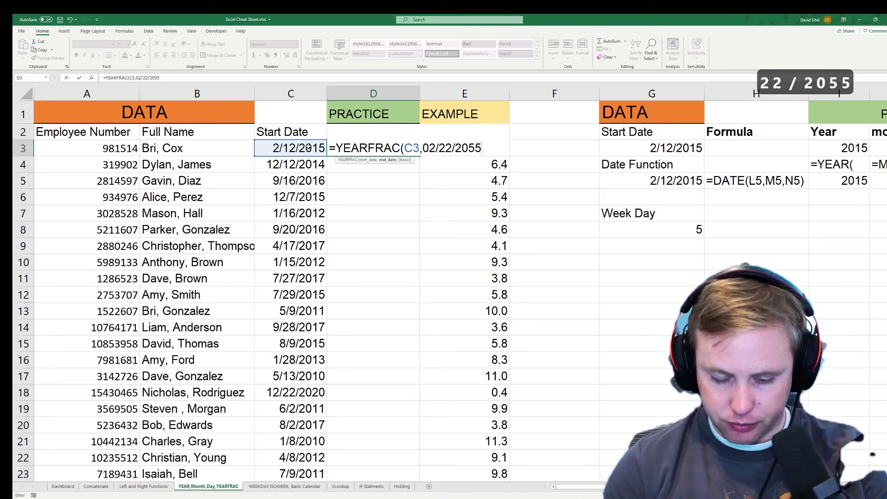
key(BackSpace)
key(BackSpace)
key(BackSpace)
key(BackSpace)
key(BackSpace)
key(BackSpace)
key(BackSpace)
key(BackSpace)
key(BackSpace)
key(BackSpace)
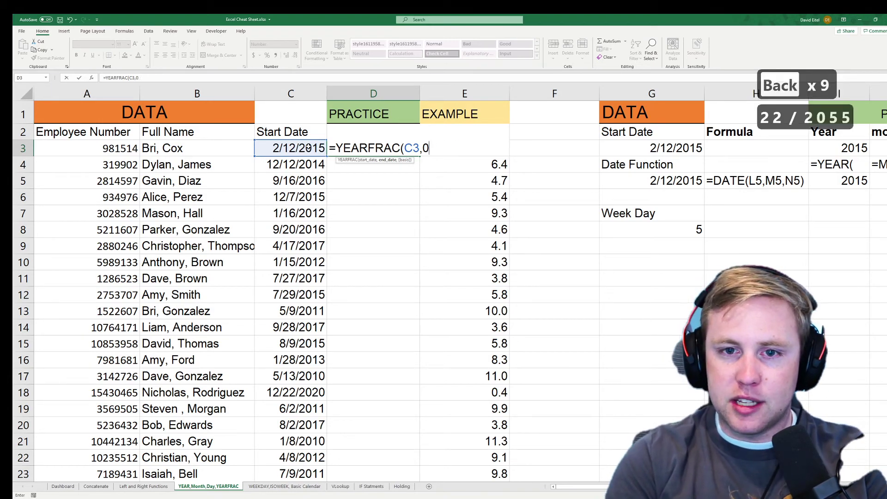
text(t)
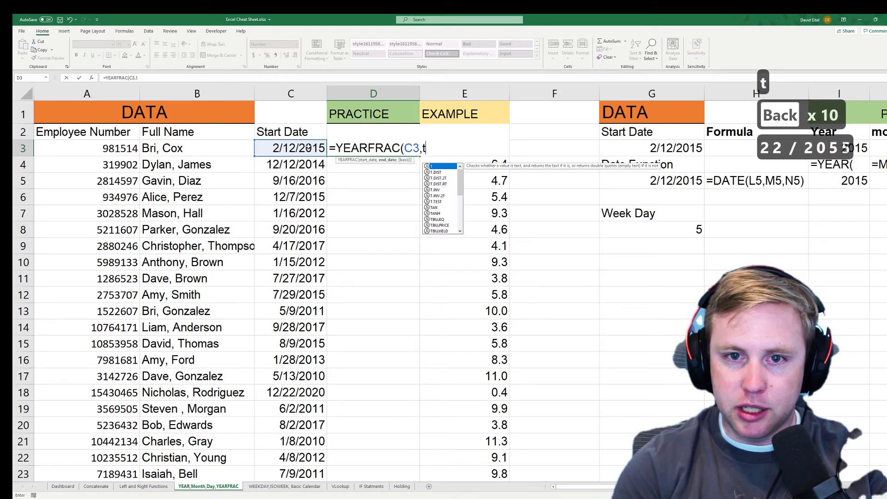
text(od)
key(Tab)
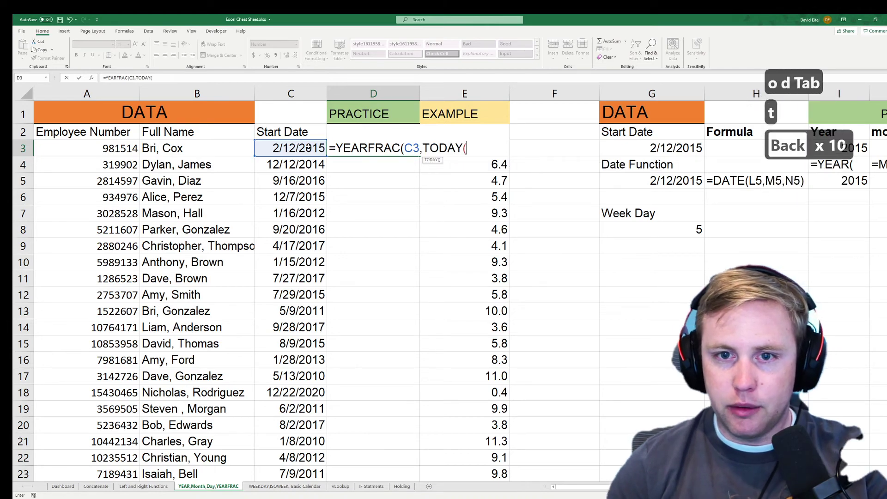
text())
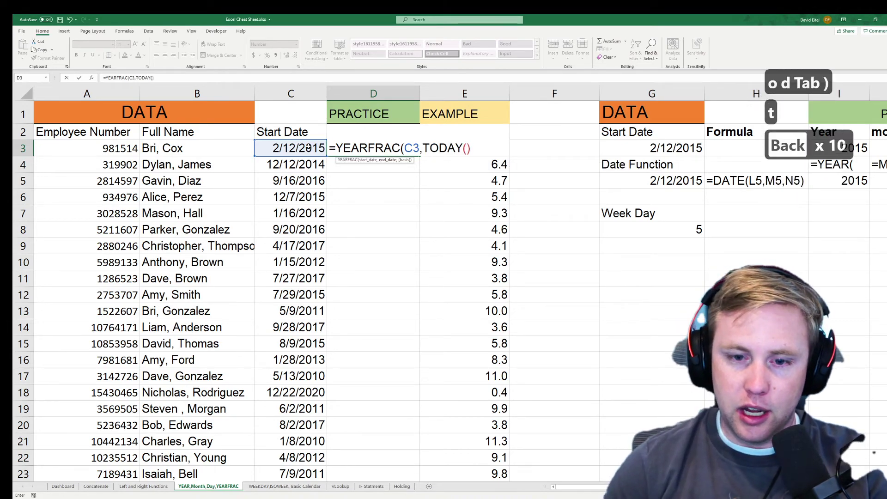
text(,)
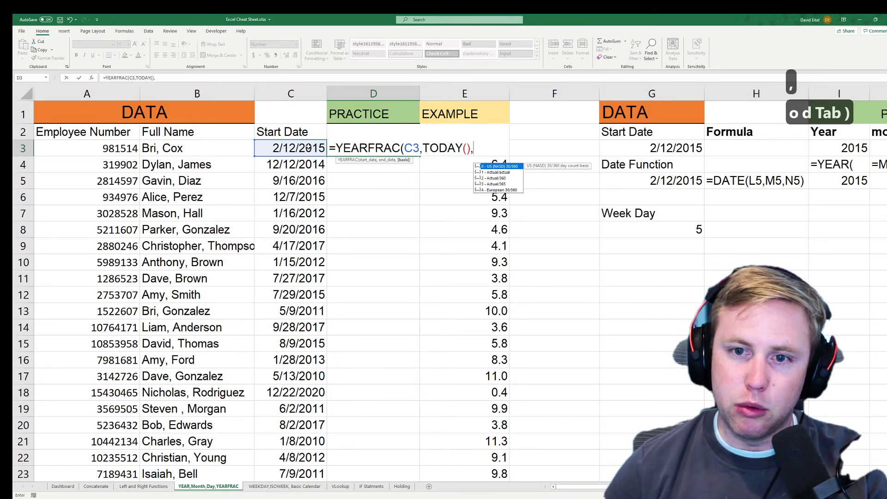
text(1)
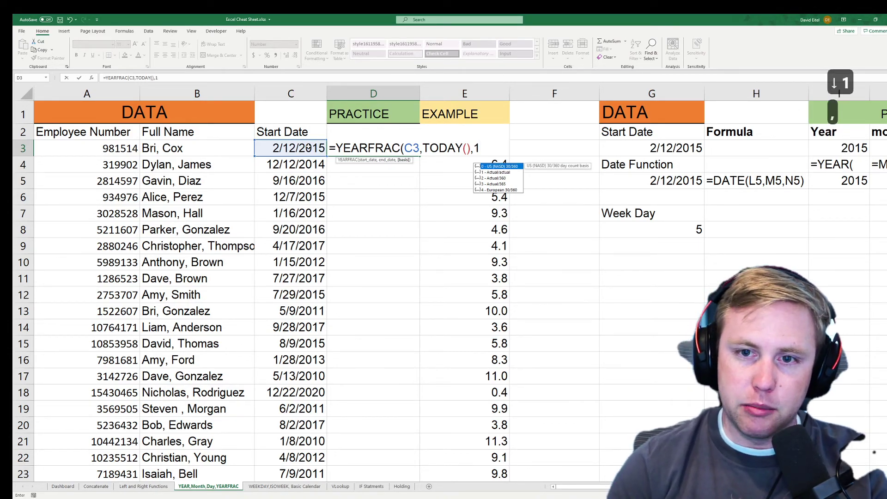
text())
key(Return)
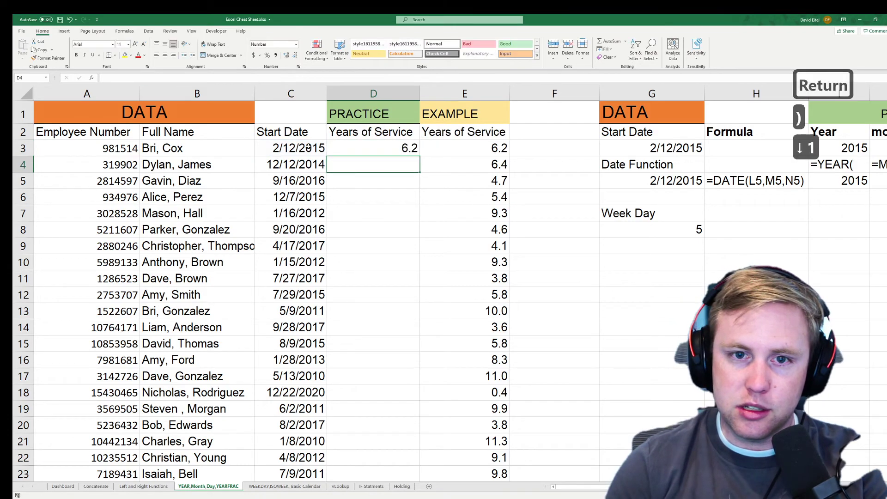
Fill D3's YEARFRAC formula down to D38 with the fill handle.
key(Up)
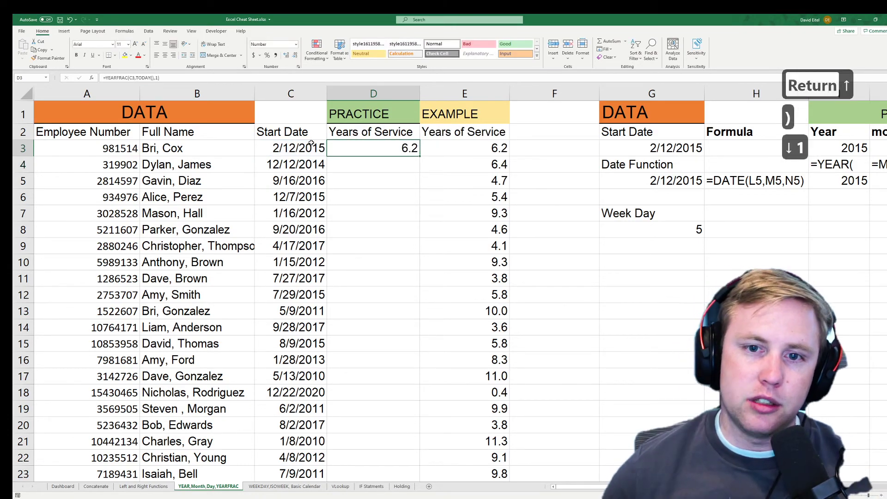
double_click(420, 156)
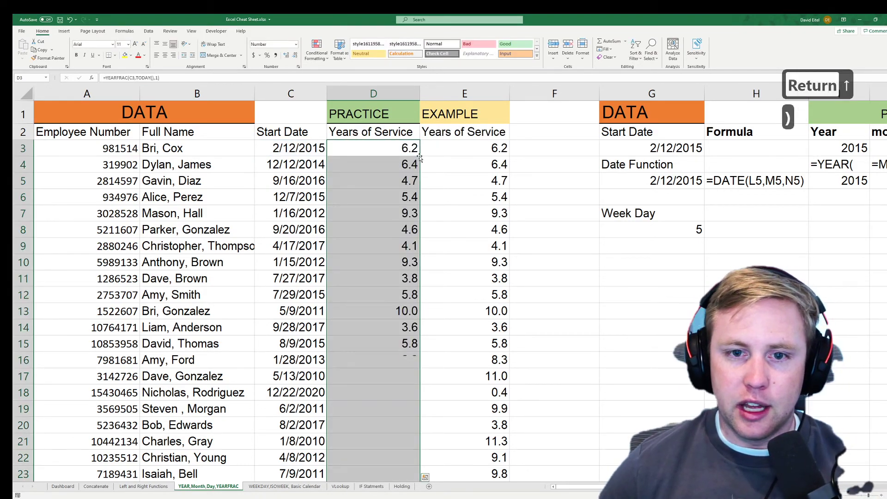
click(379, 213)
scroll(378, 235, down, 8)
scroll(379, 235, down, 1)
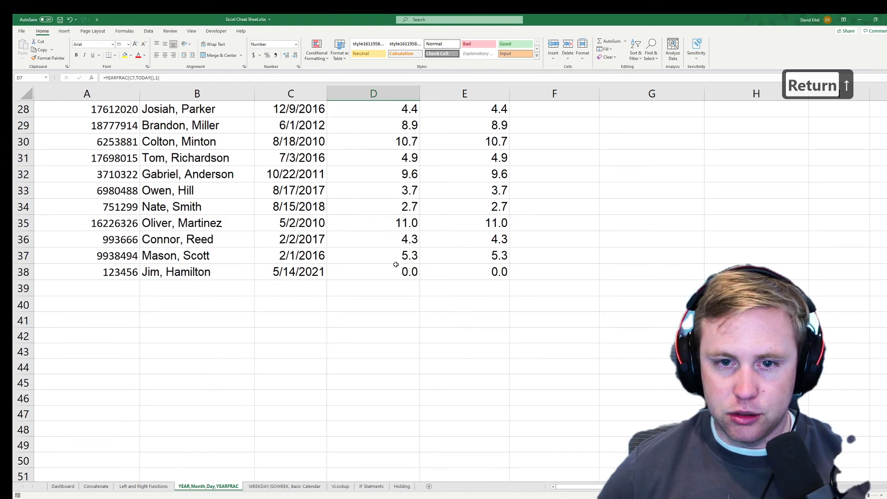
scroll(395, 270, up, 3)
Spot-check the copied formulas in D13, D17 and D21 reference their own start dates.
click(391, 365)
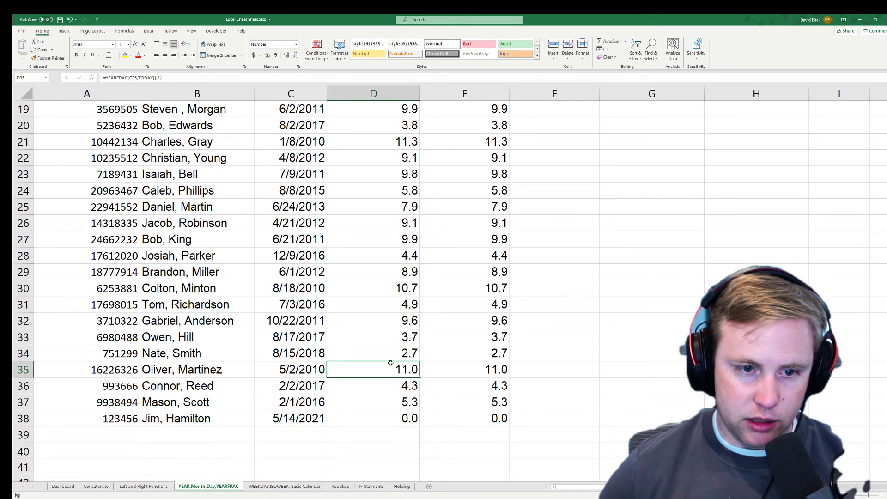
scroll(391, 363, up, 4)
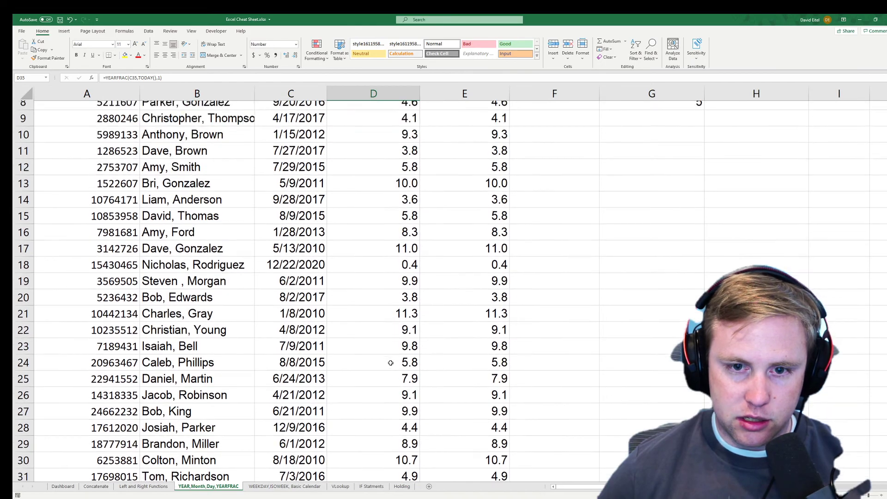
click(399, 337)
scroll(399, 338, up, 1)
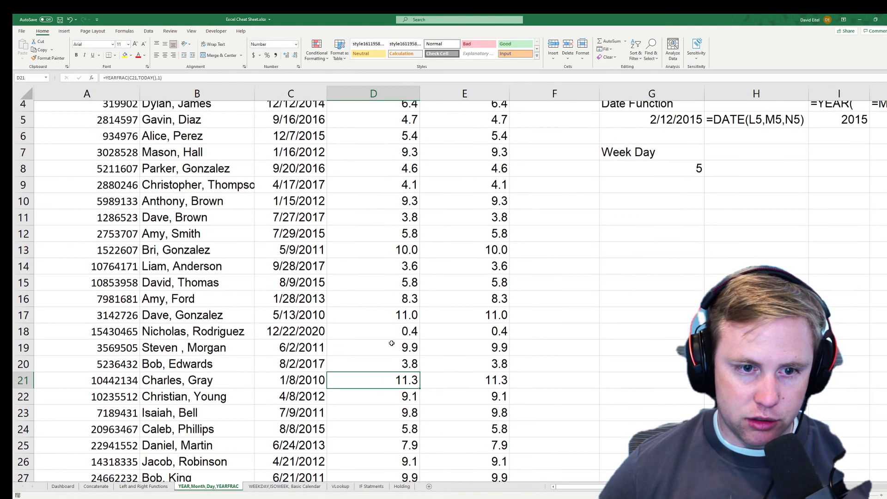
click(388, 321)
scroll(387, 321, up, 1)
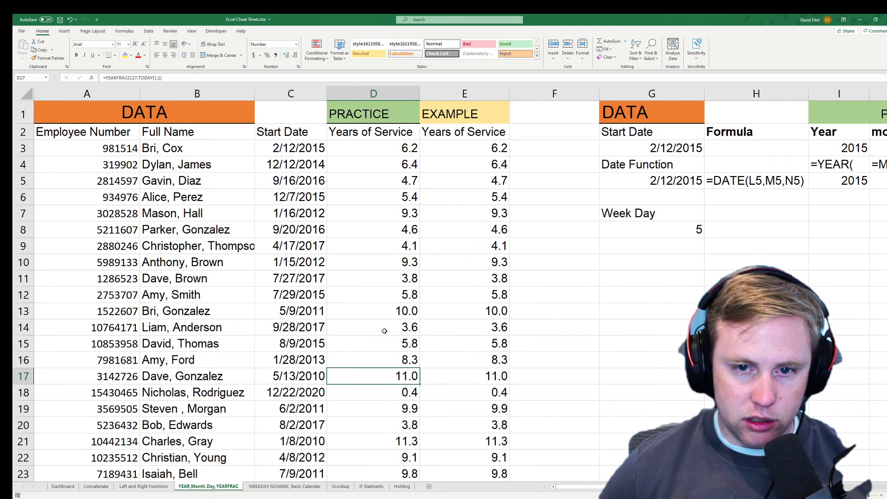
click(388, 311)
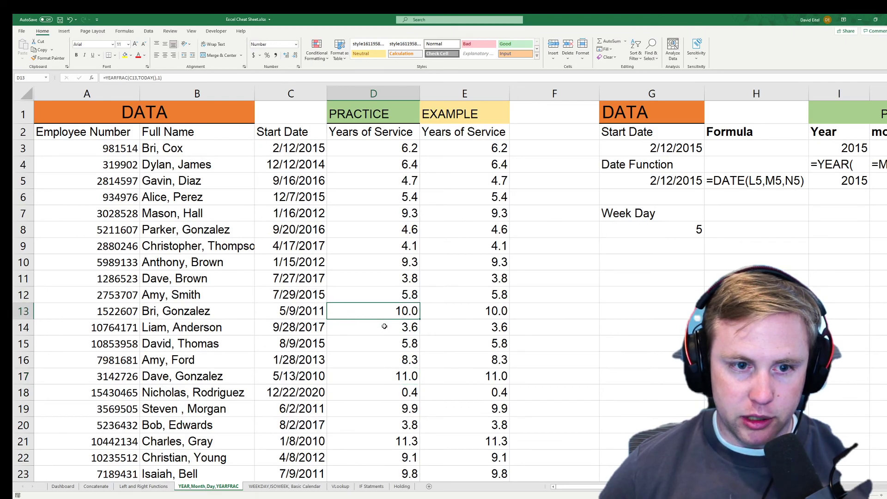
scroll(379, 319, down, 7)
scroll(376, 326, up, 3)
click(385, 241)
scroll(387, 293, up, 4)
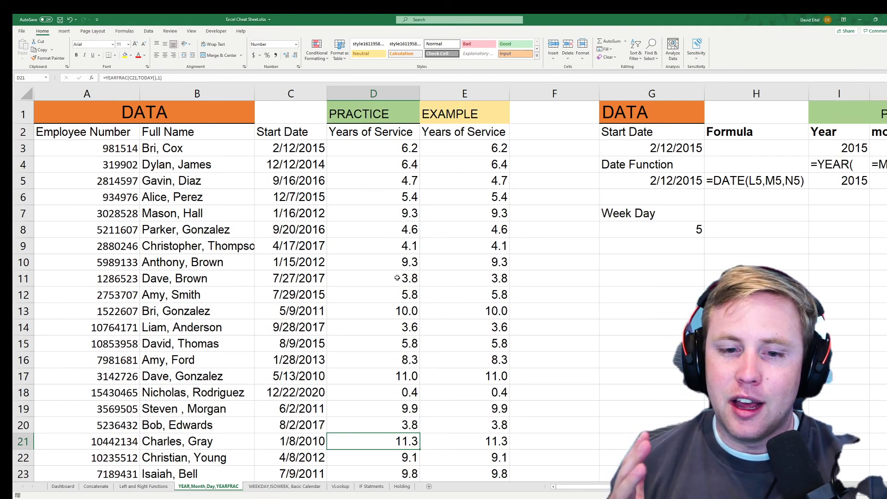